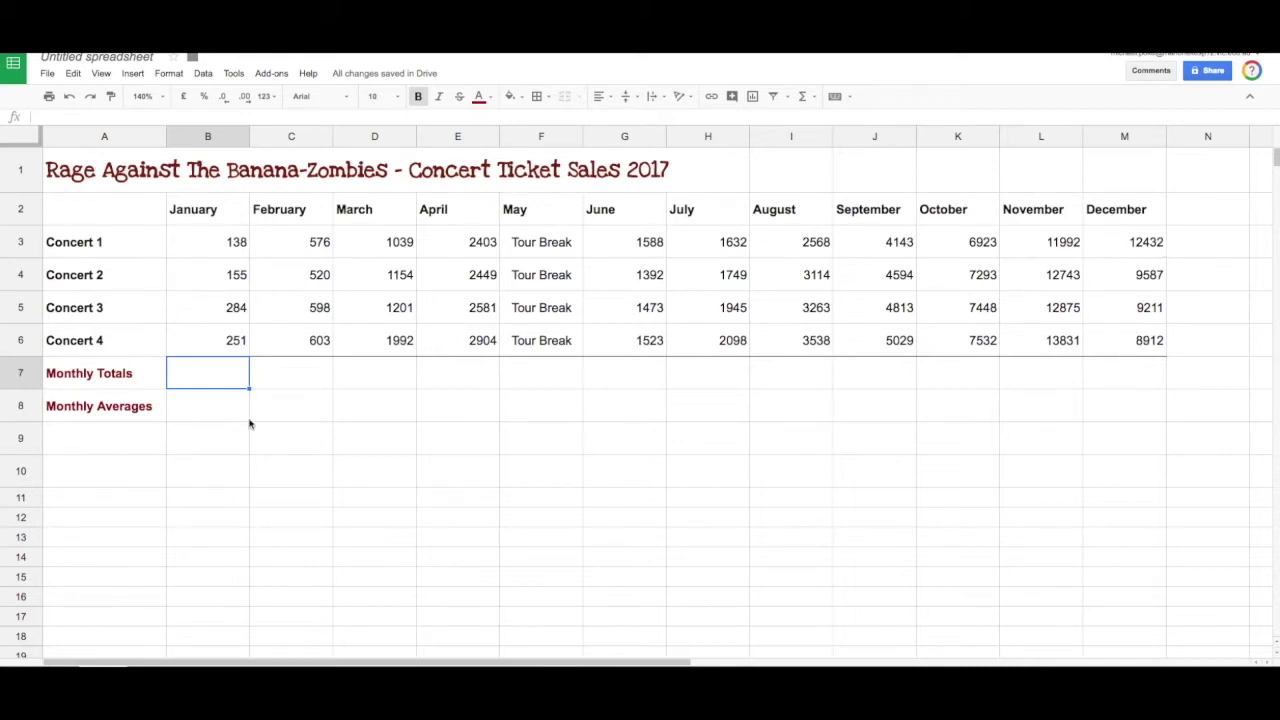
Step: Type =SUM(B3:B6) into B7 for January's total, then delete it to redo
double_click(208, 377)
left_click(215, 443)
left_click(209, 378)
type("=")
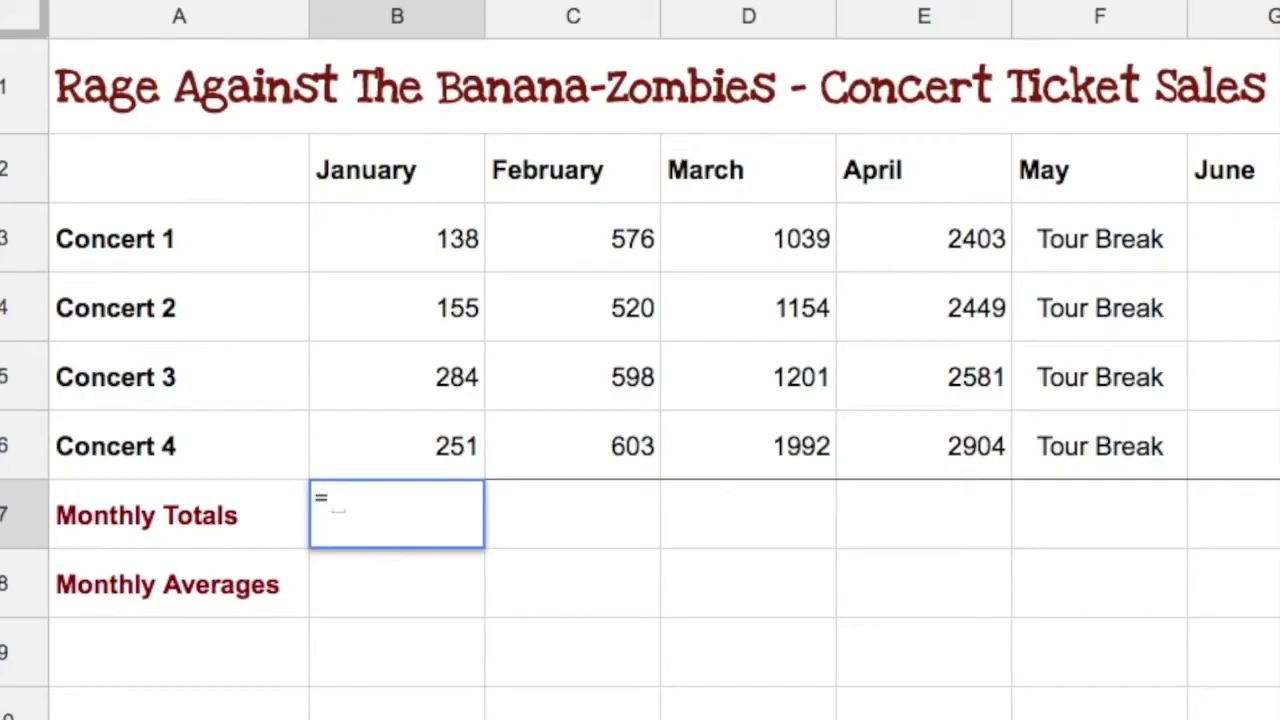
type("sum(")
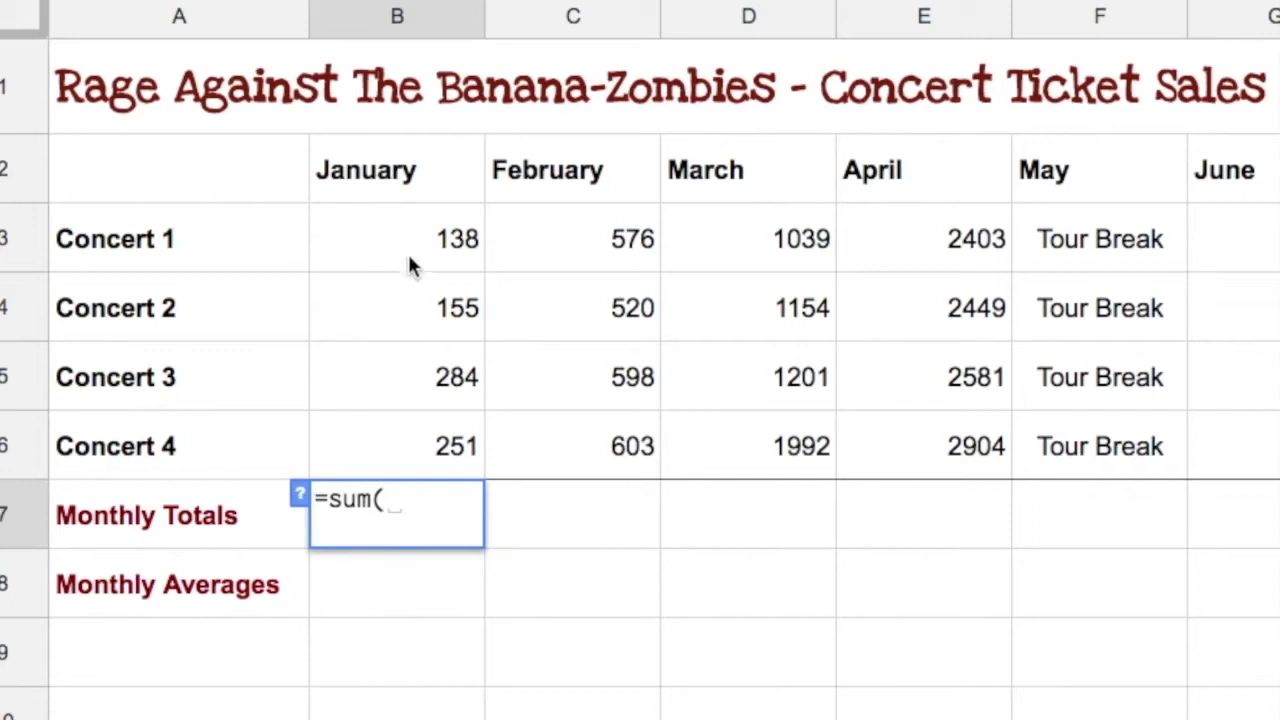
left_click_drag(412, 240, 406, 446)
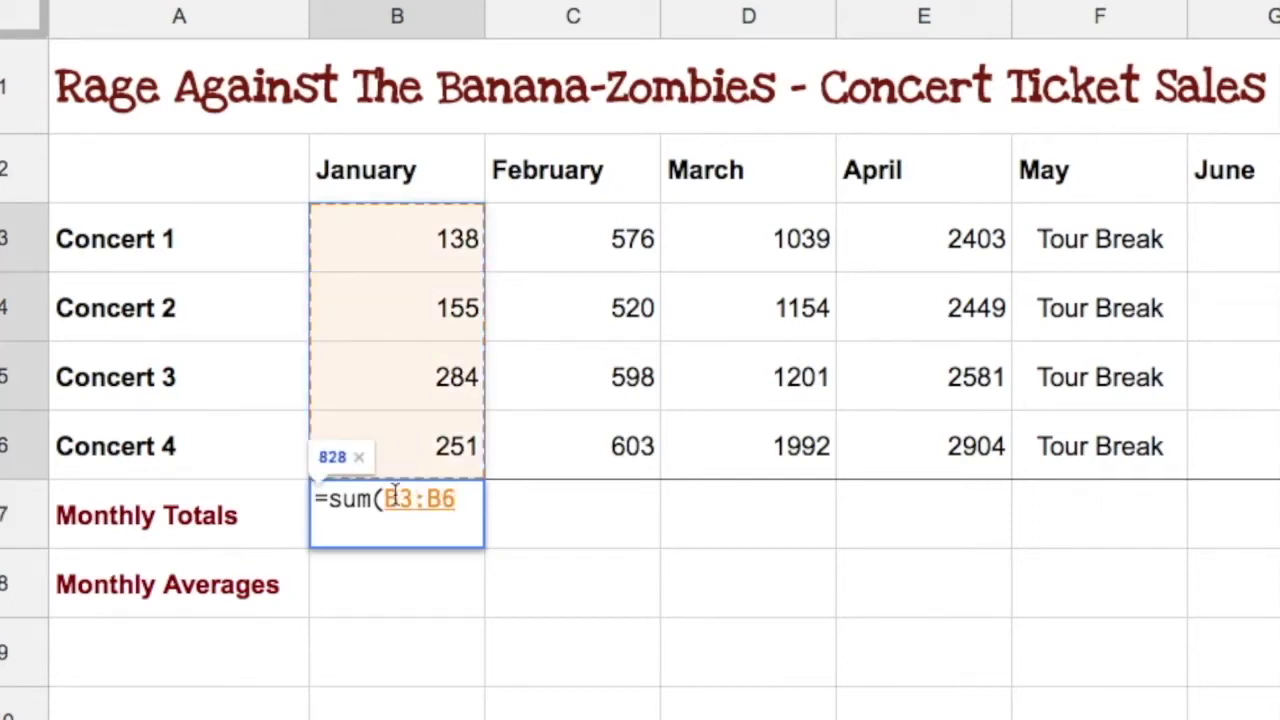
type(")")
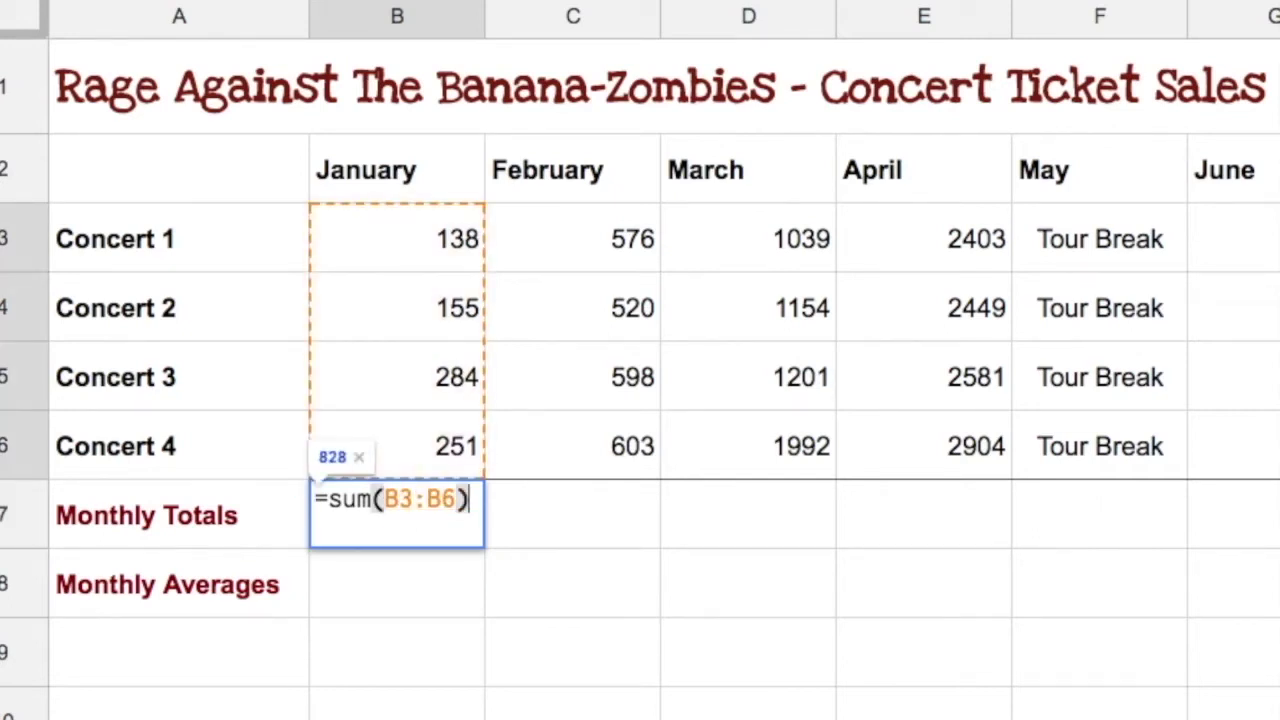
key("Return")
left_click(436, 526)
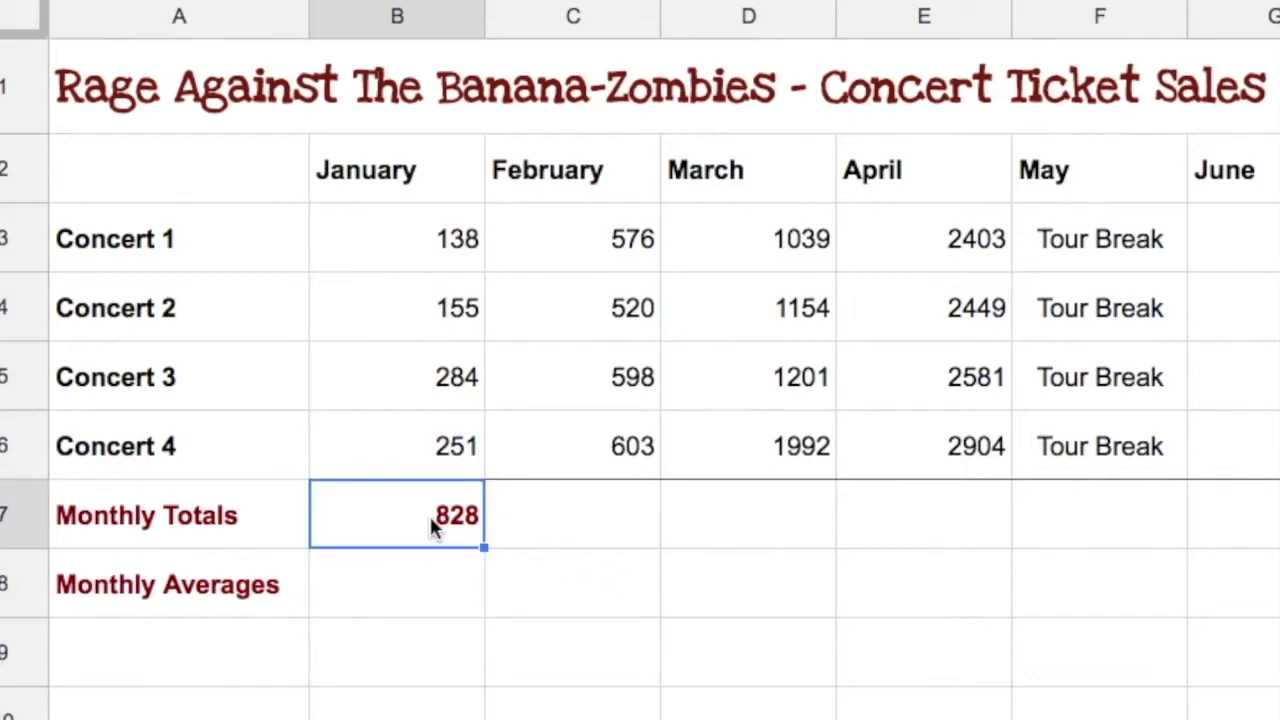
key("Delete")
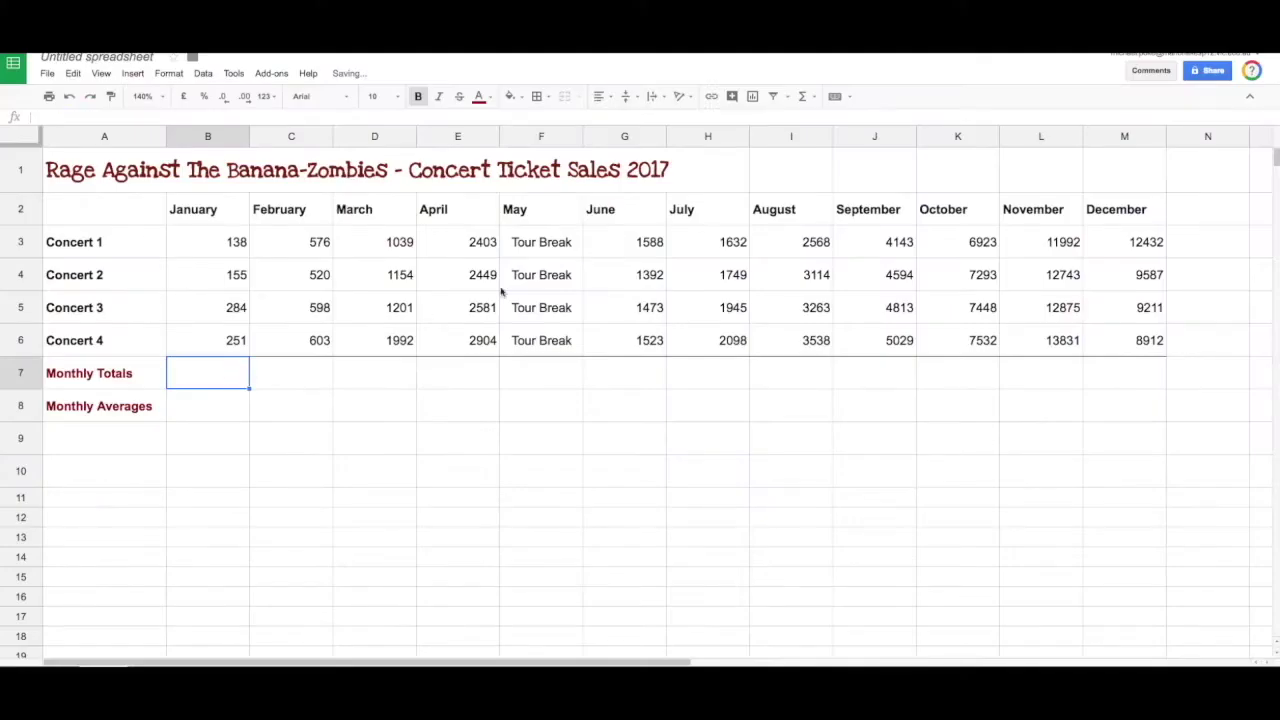
Step: Insert =SUM(B3:B6) in B7 from the Σ functions menu and fill it across to M7
left_click(806, 97)
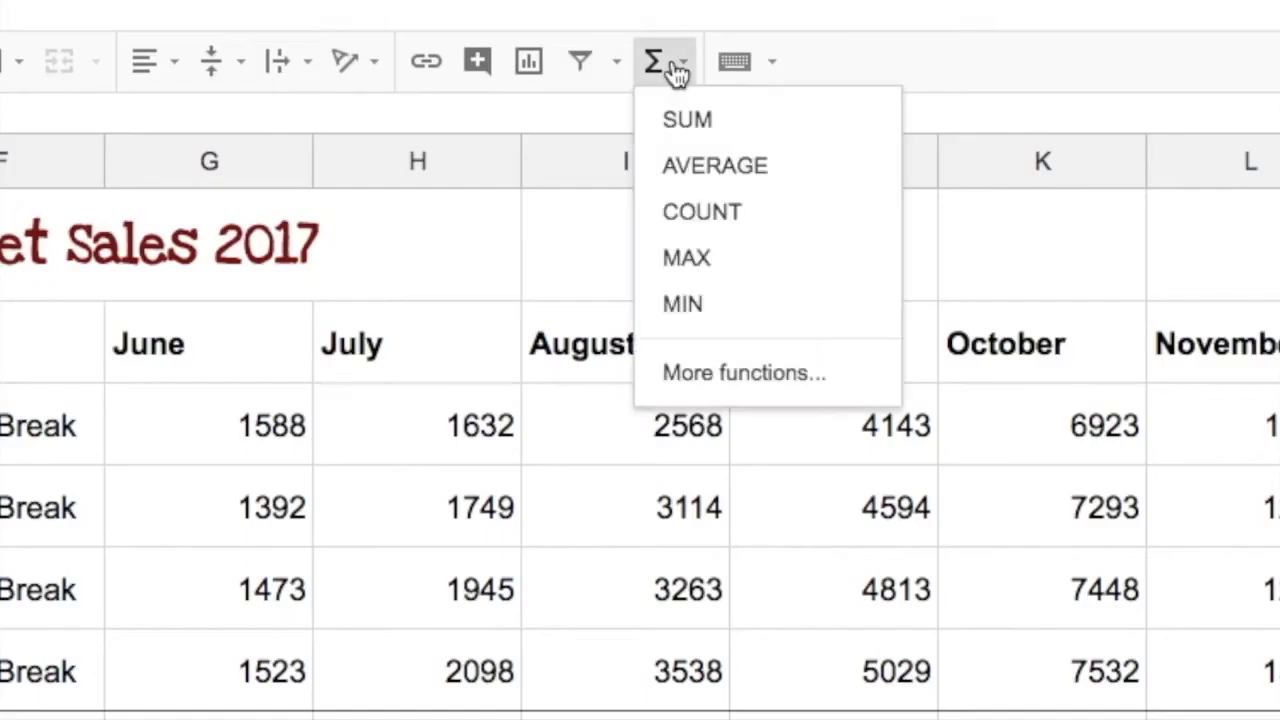
left_click(705, 128)
left_click_drag(233, 243, 230, 341)
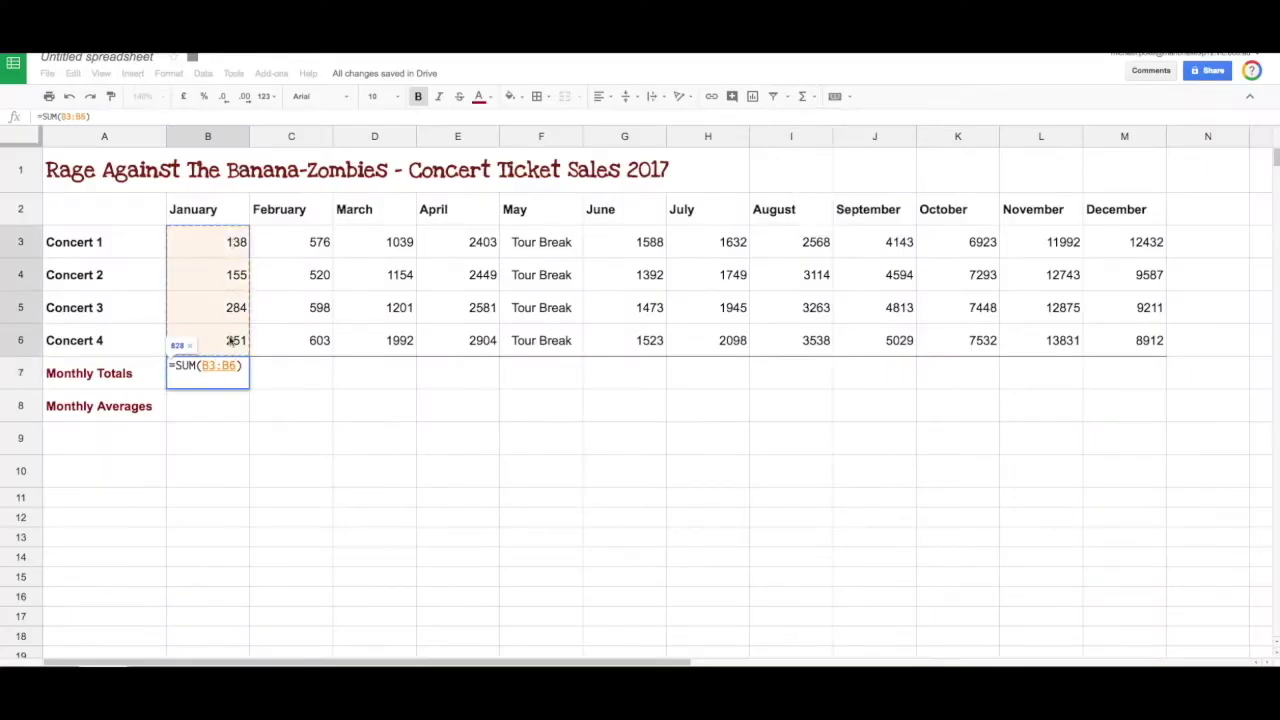
key("Return")
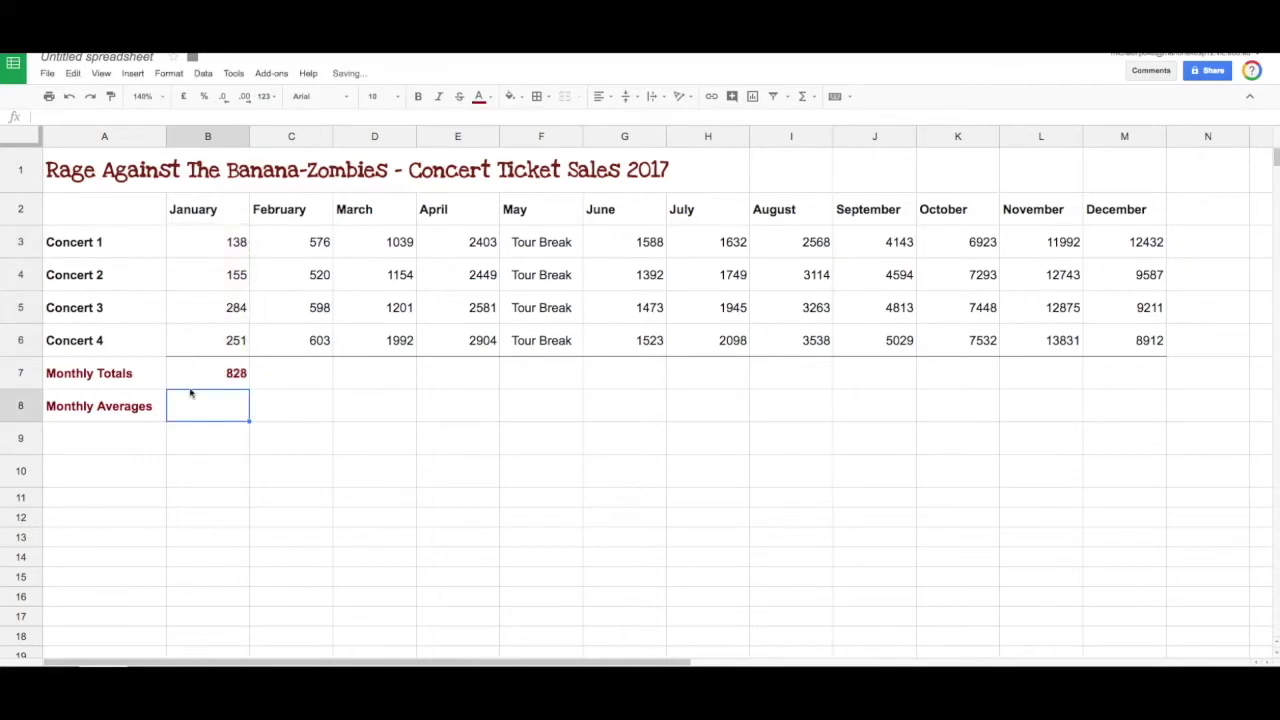
left_click(206, 370)
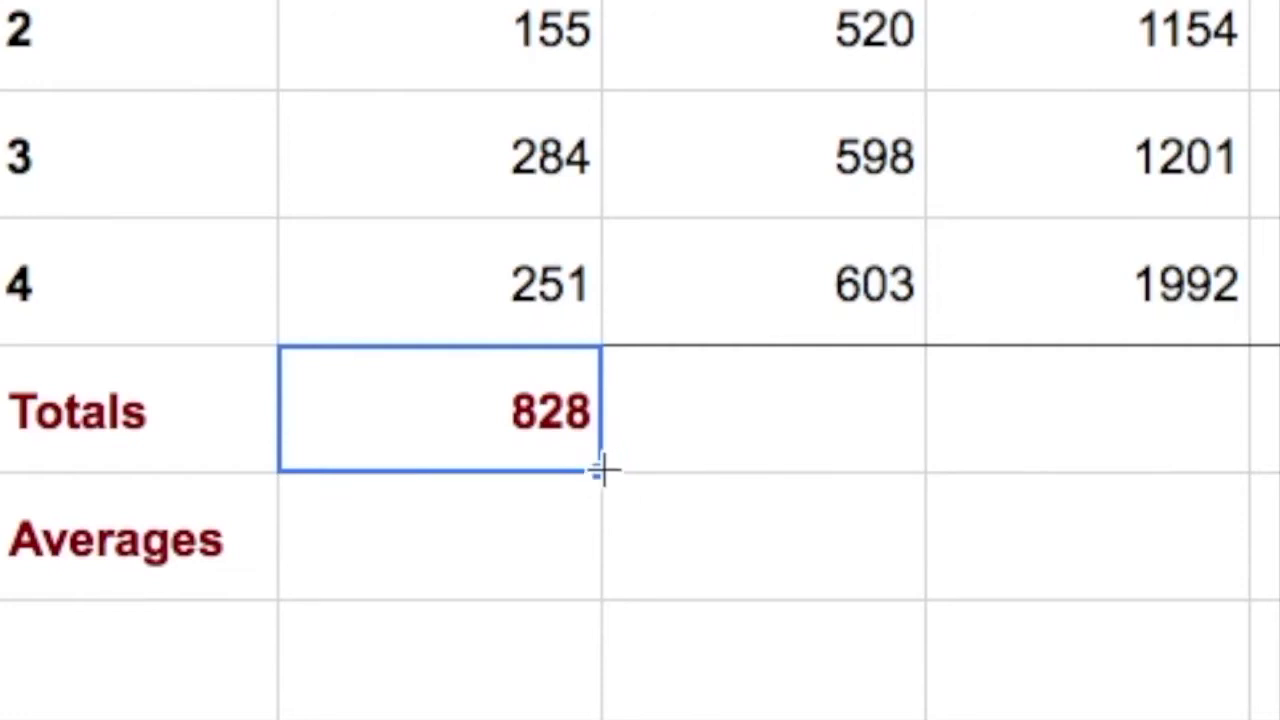
left_click_drag(603, 470, 1130, 388)
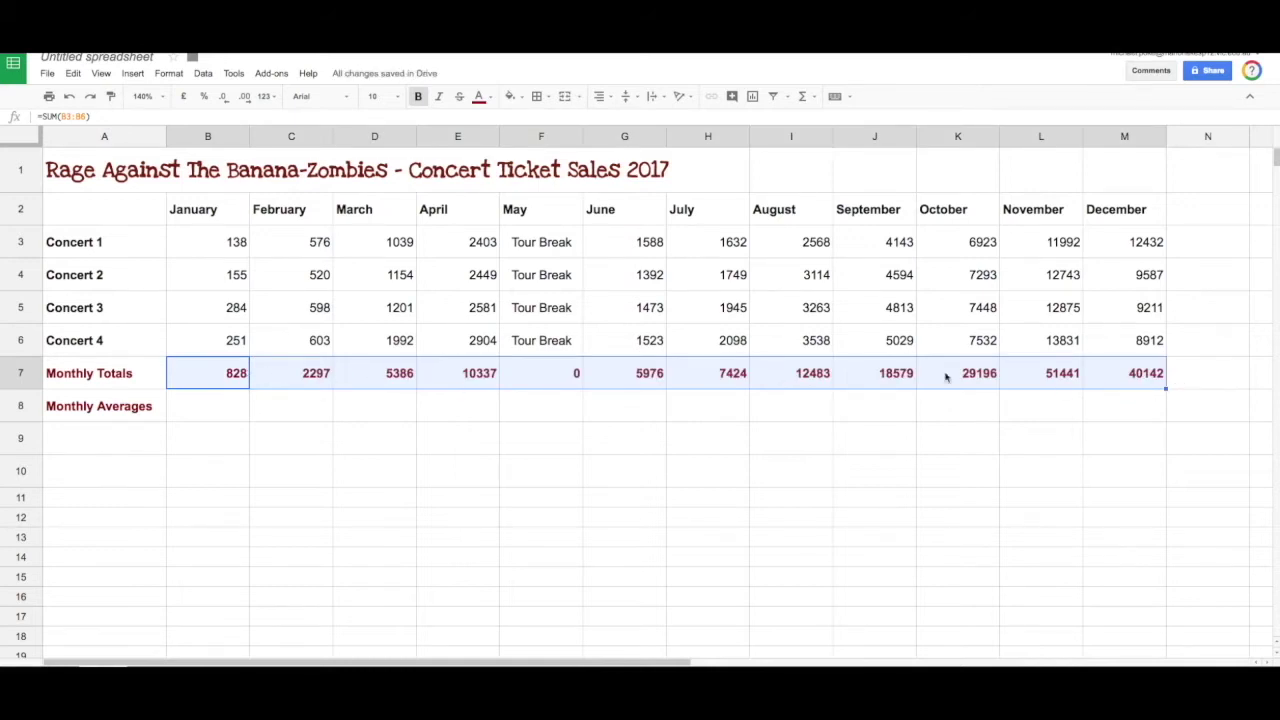
left_click(207, 418)
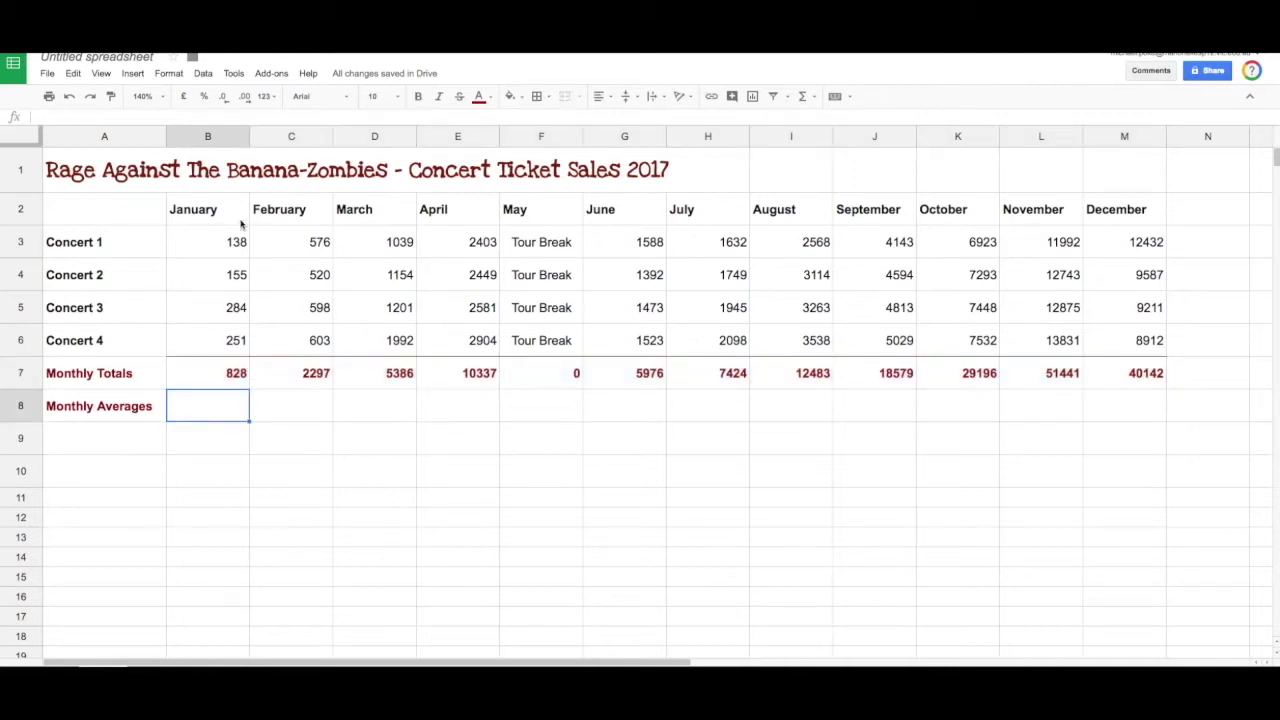
Step: Type =AVERAGE(B3:B6) into B8, then clear it and make the cell bold
double_click(210, 405)
type("=avera")
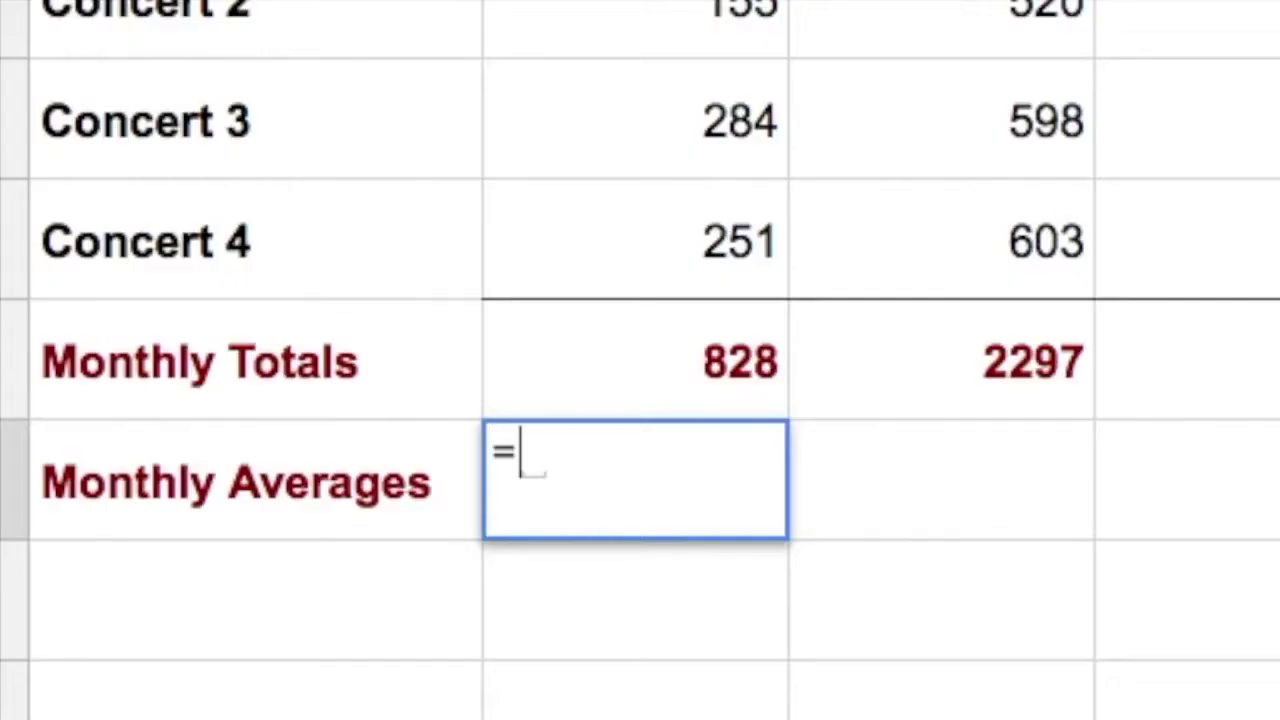
type("ge")
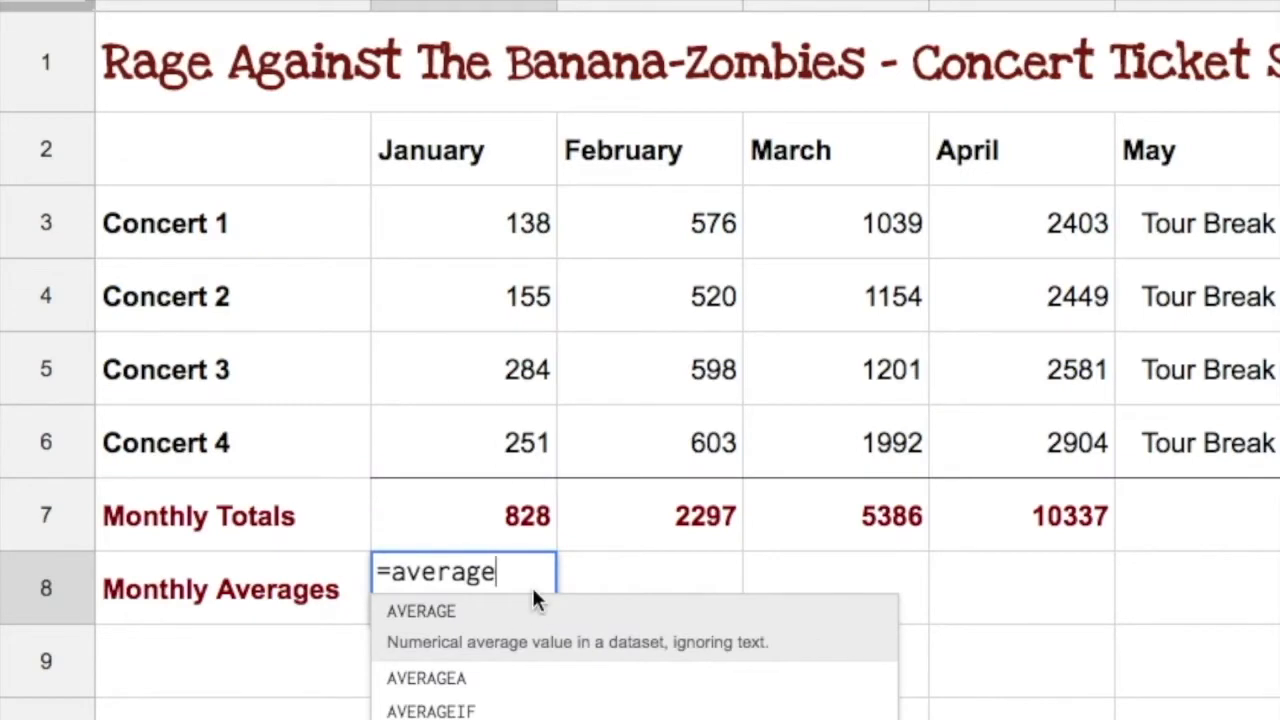
type("(")
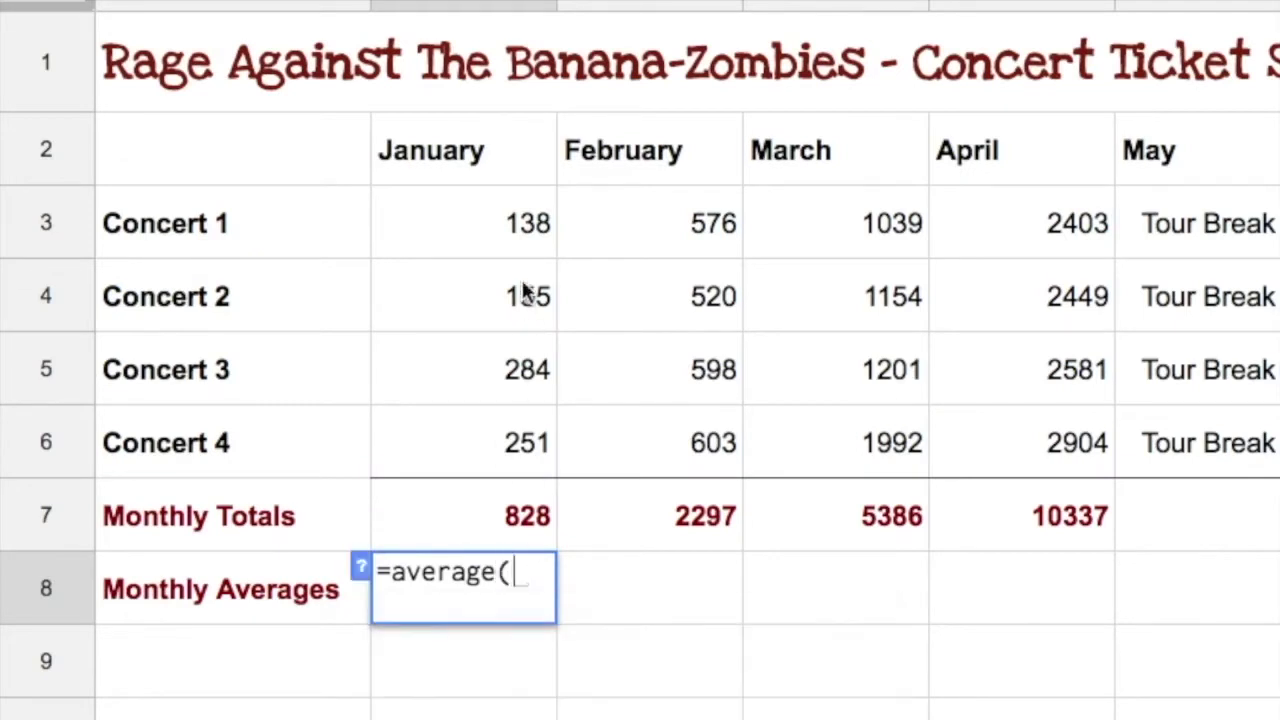
left_click_drag(517, 229, 497, 443)
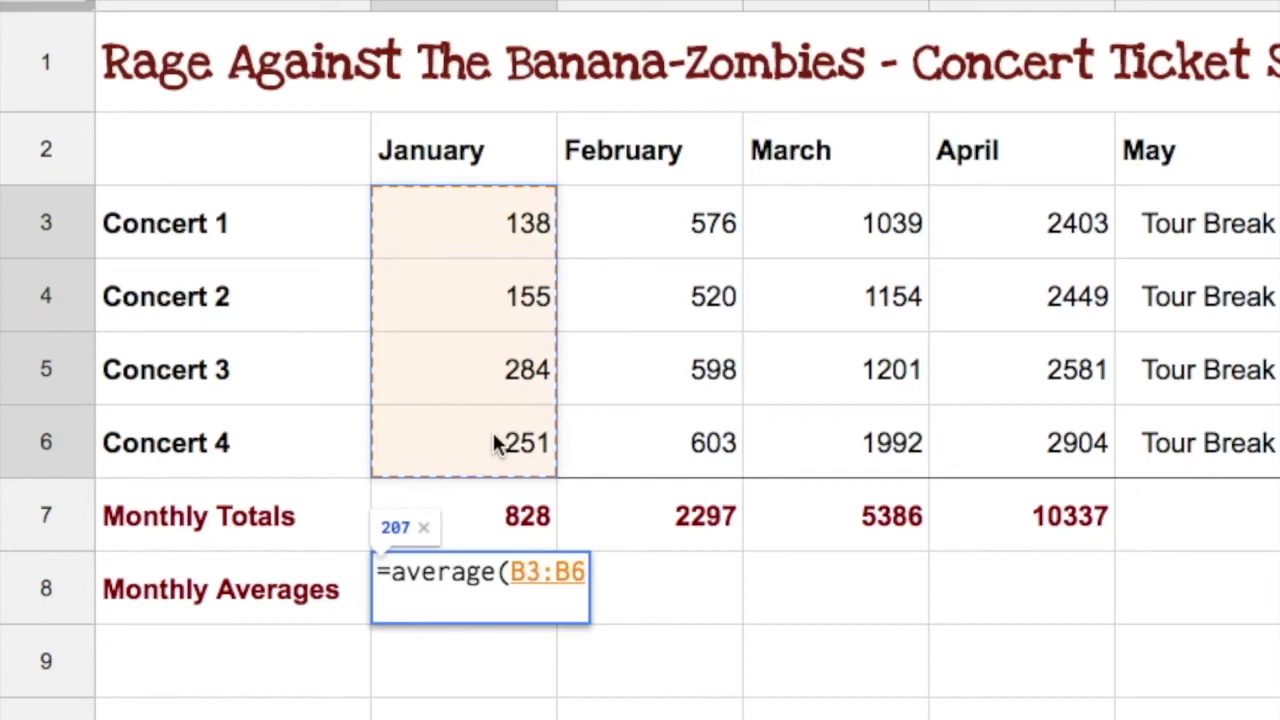
type(")")
key("Return")
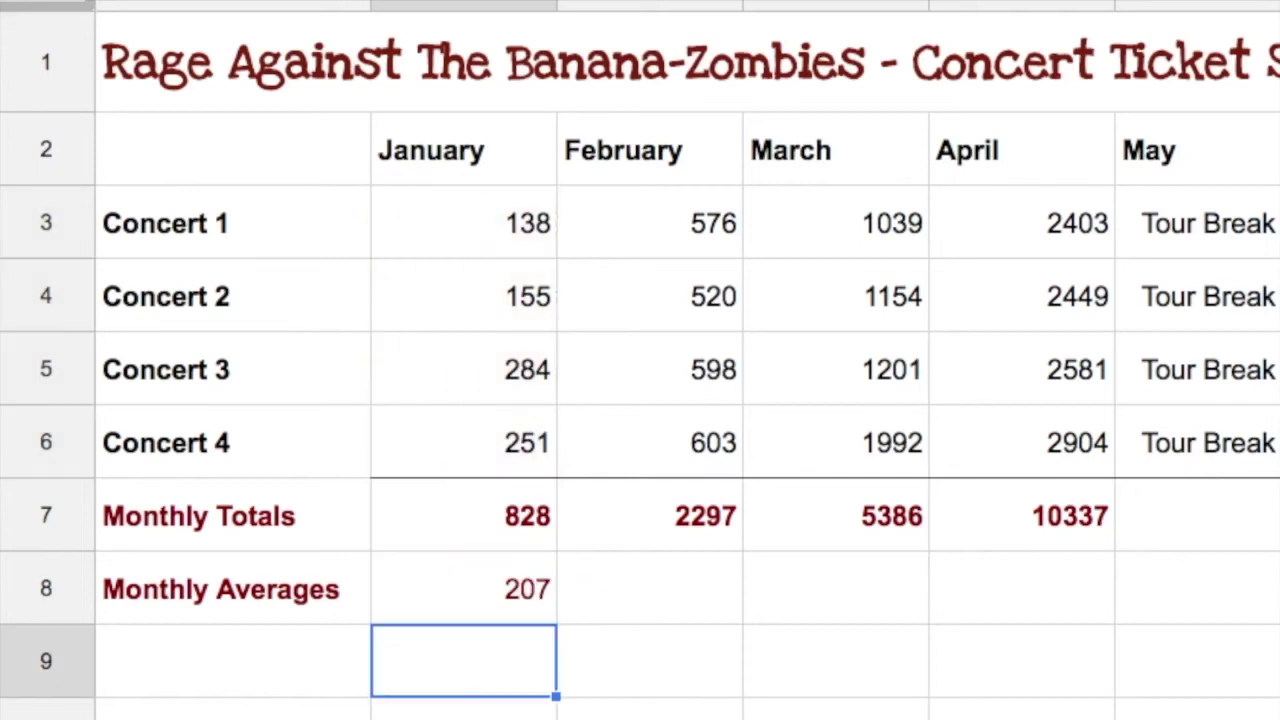
left_click(492, 600)
key("Delete")
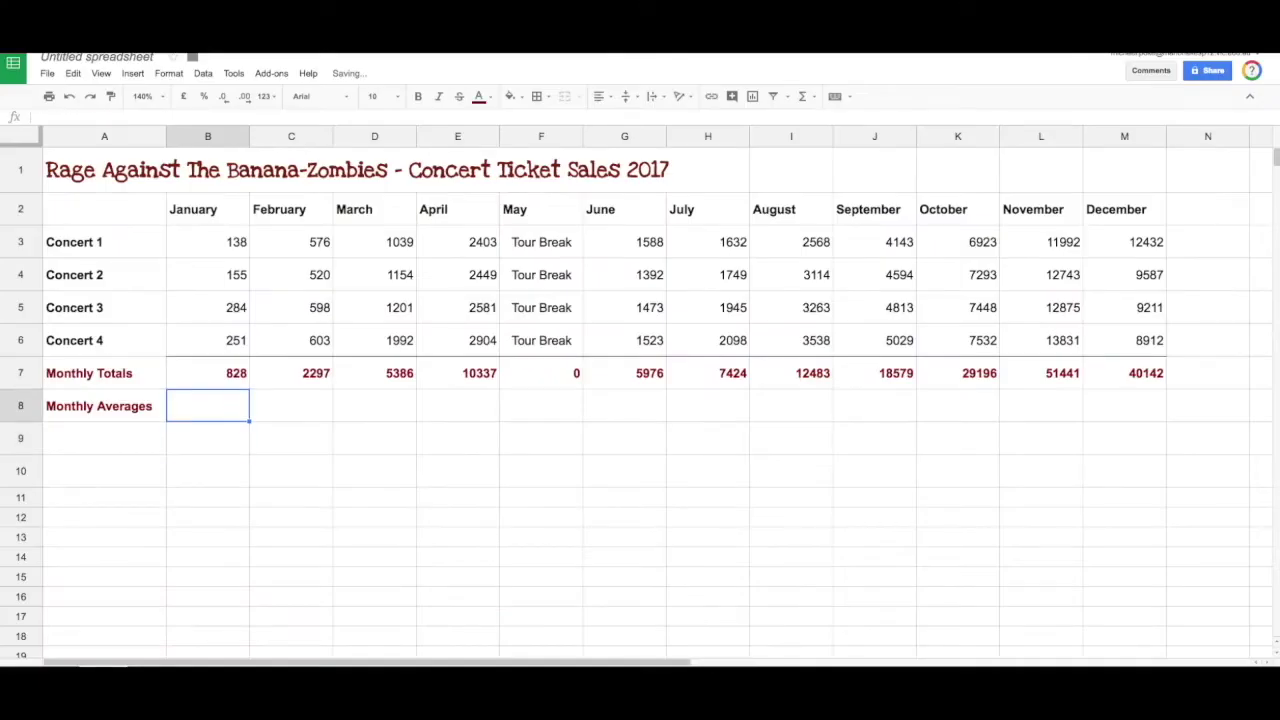
key("ctrl+b")
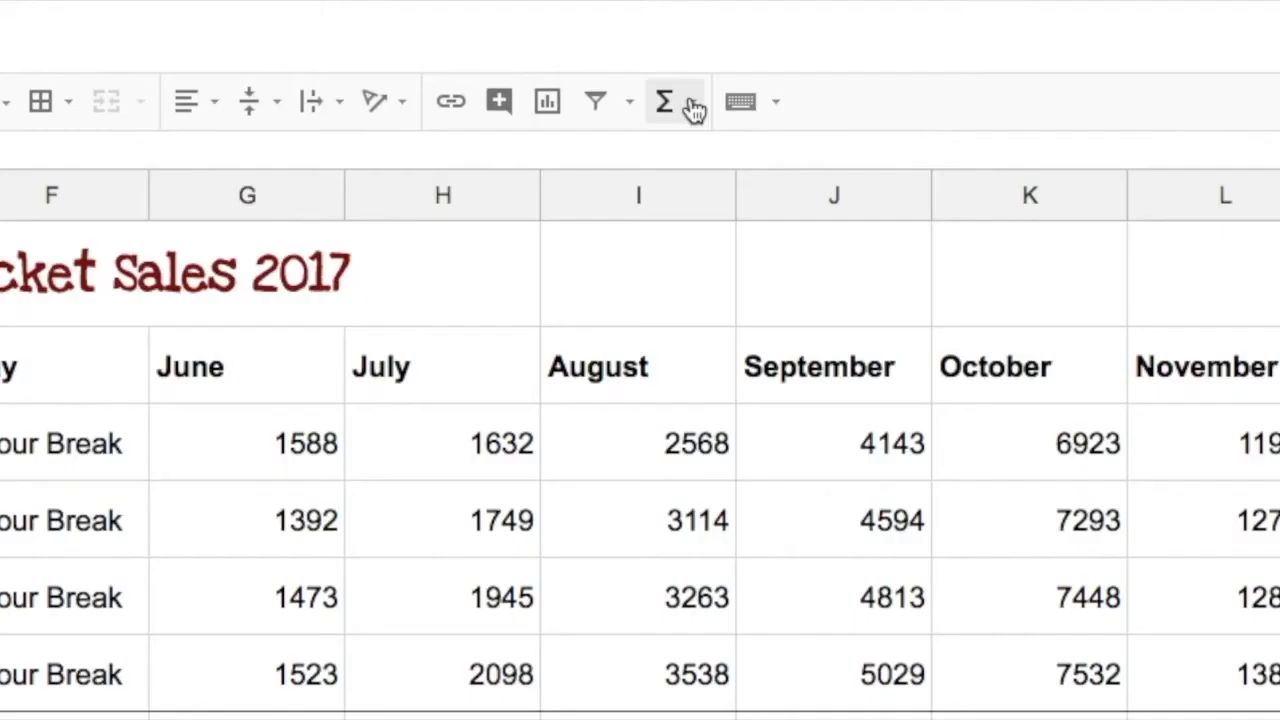
Step: Insert =AVERAGE(B3:B6) in B8 from the Σ menu and fill it across to M8
left_click(812, 97)
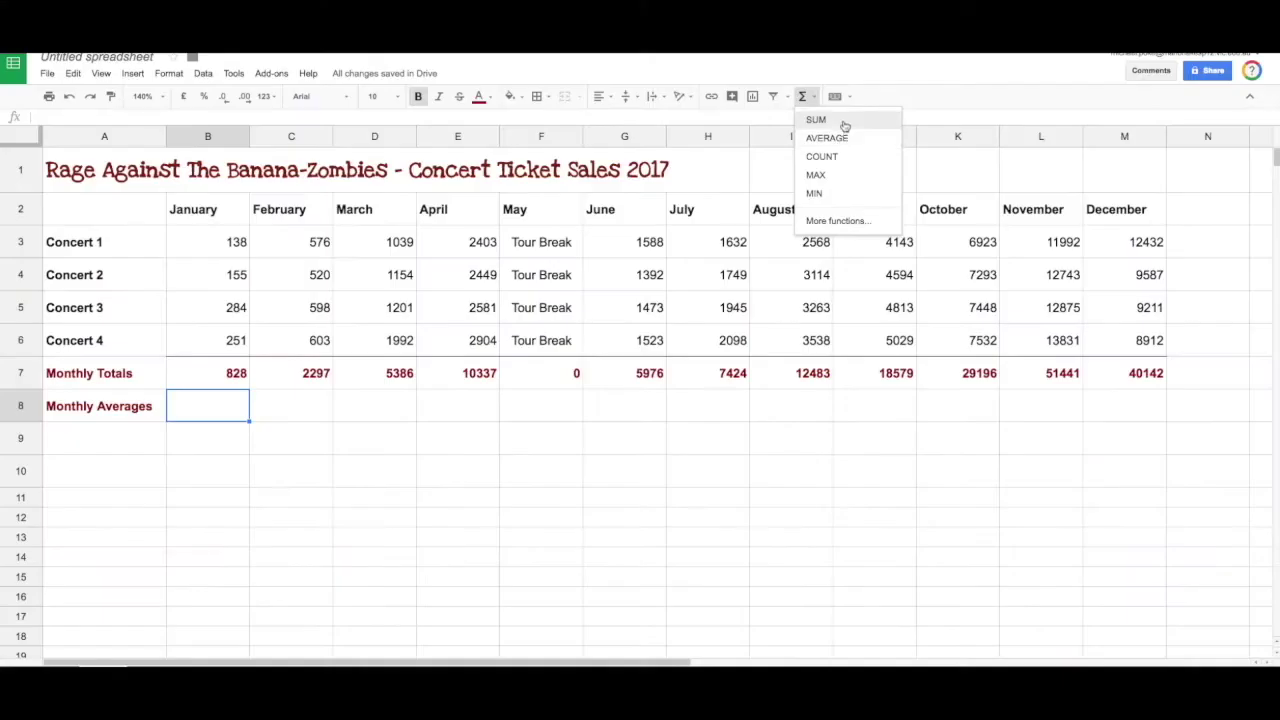
left_click(779, 208)
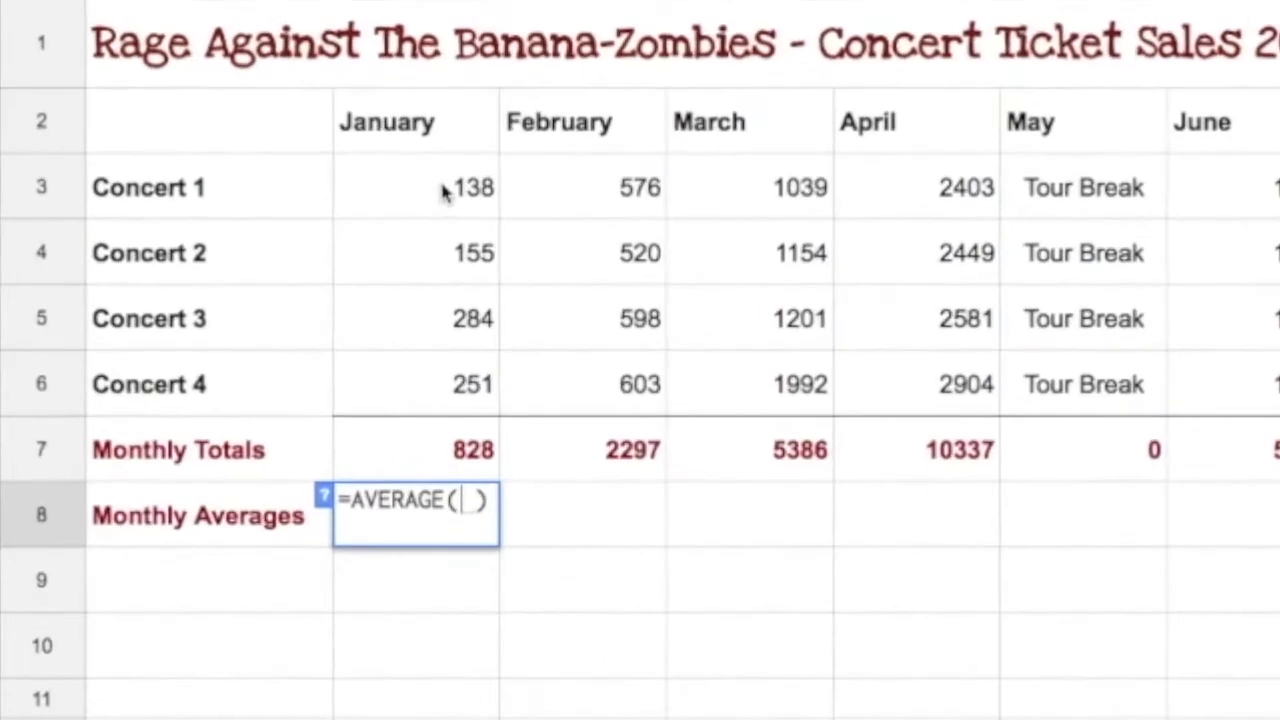
left_click_drag(284, 227, 278, 362)
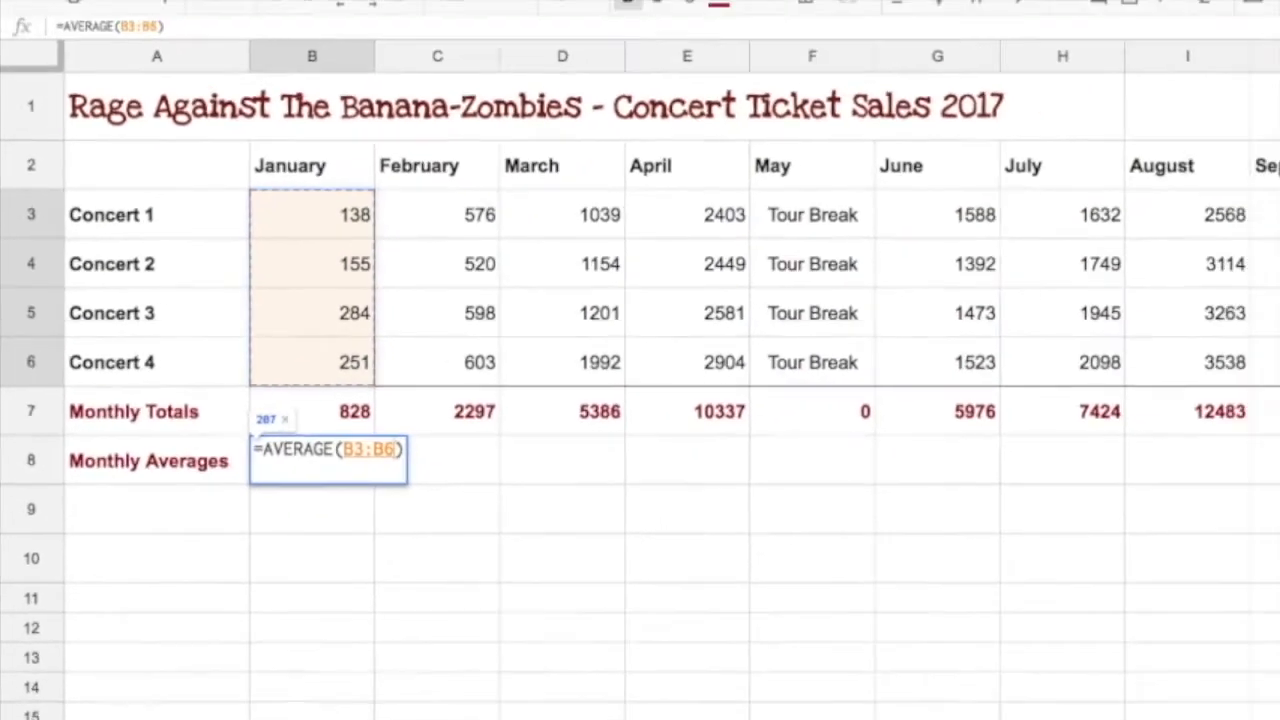
key("Return")
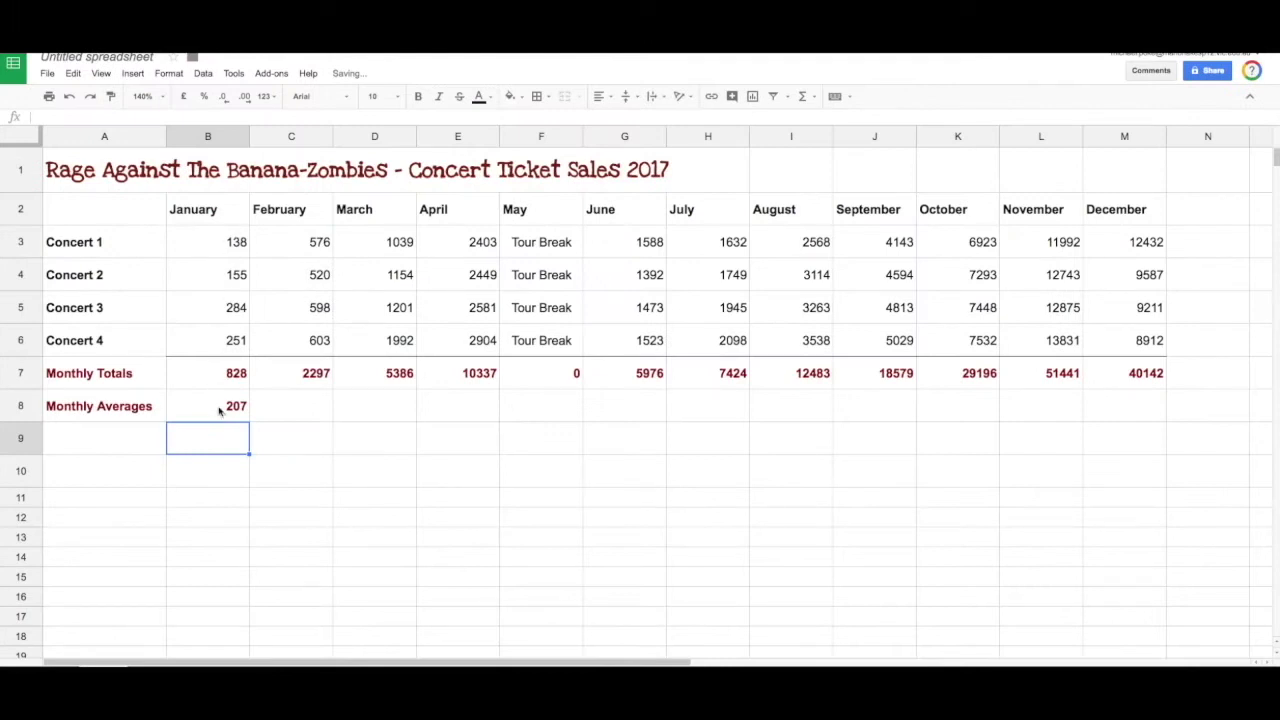
left_click(200, 399)
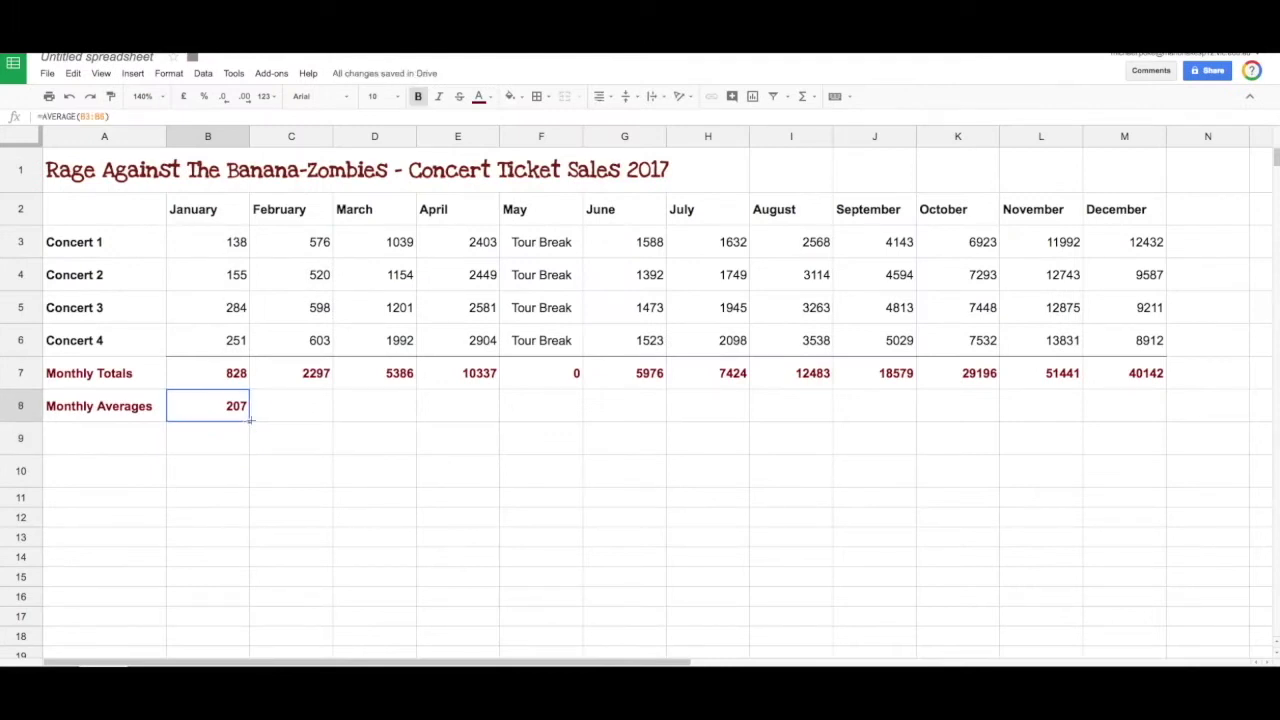
left_click_drag(250, 421, 1123, 414)
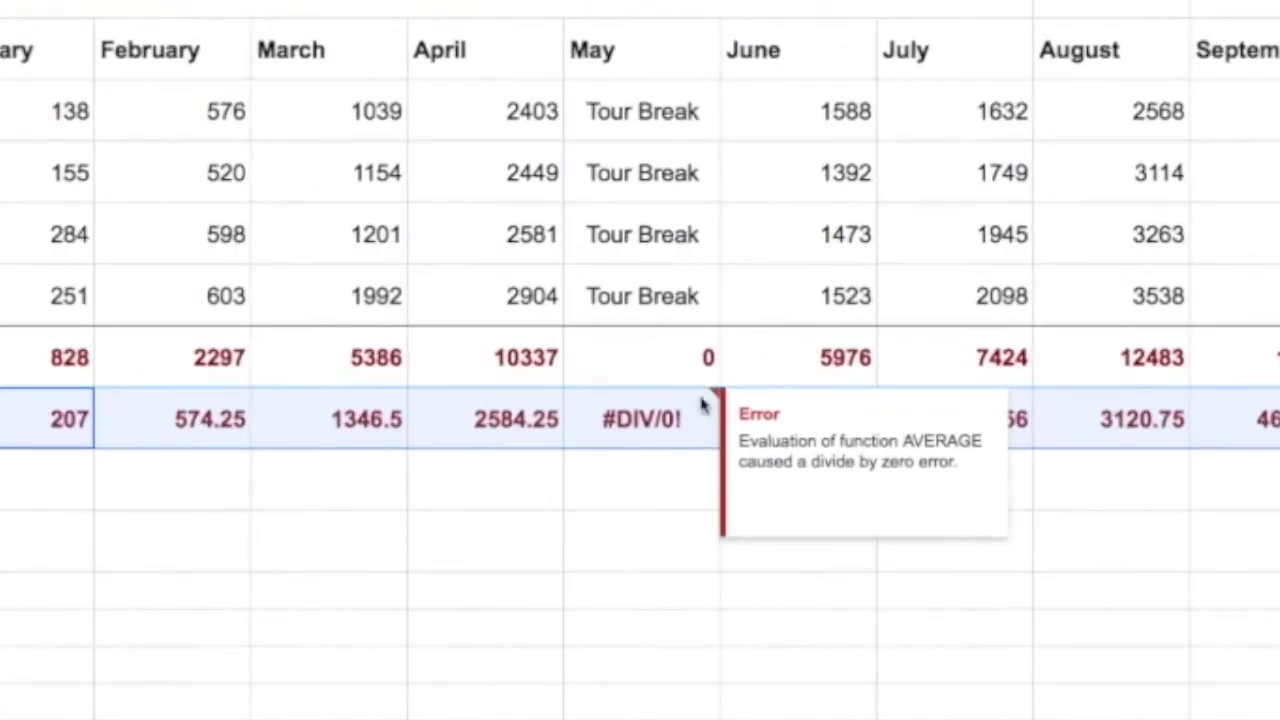
Step: Delete May's #DIV/0! average in F8 and its 0 total in F7
left_click(677, 426)
key("Delete")
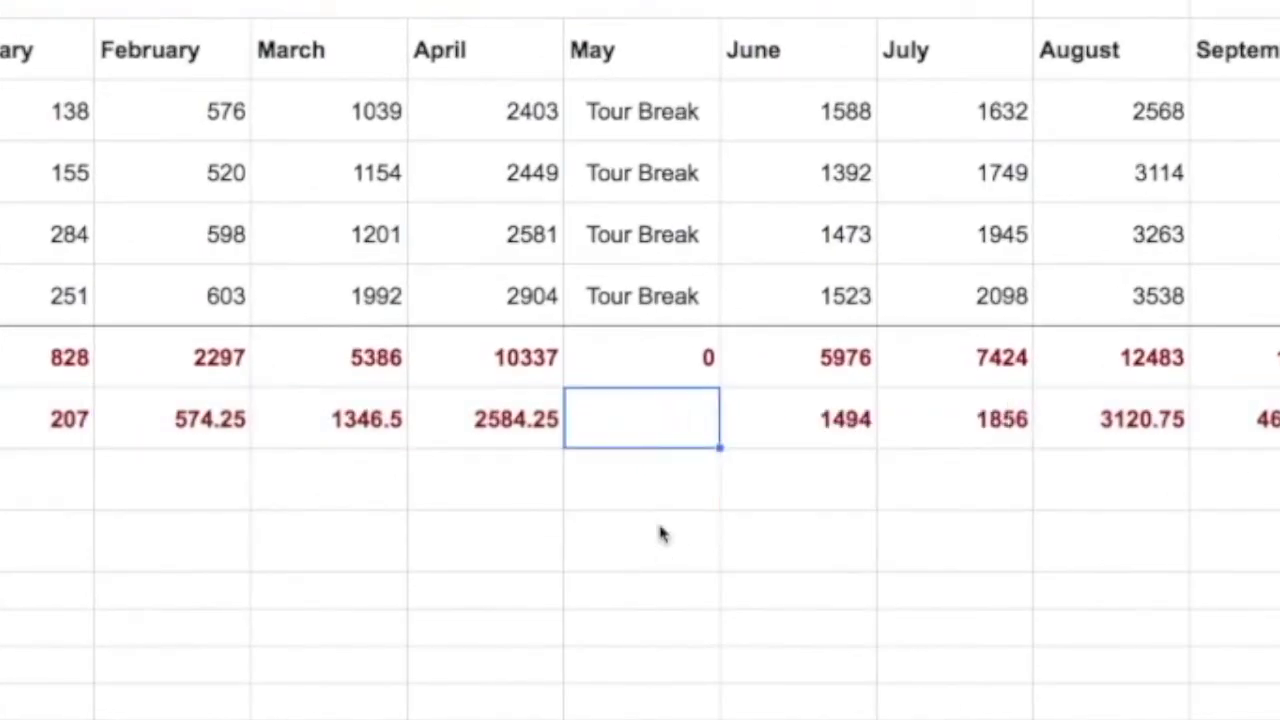
left_click(645, 370)
key("Delete")
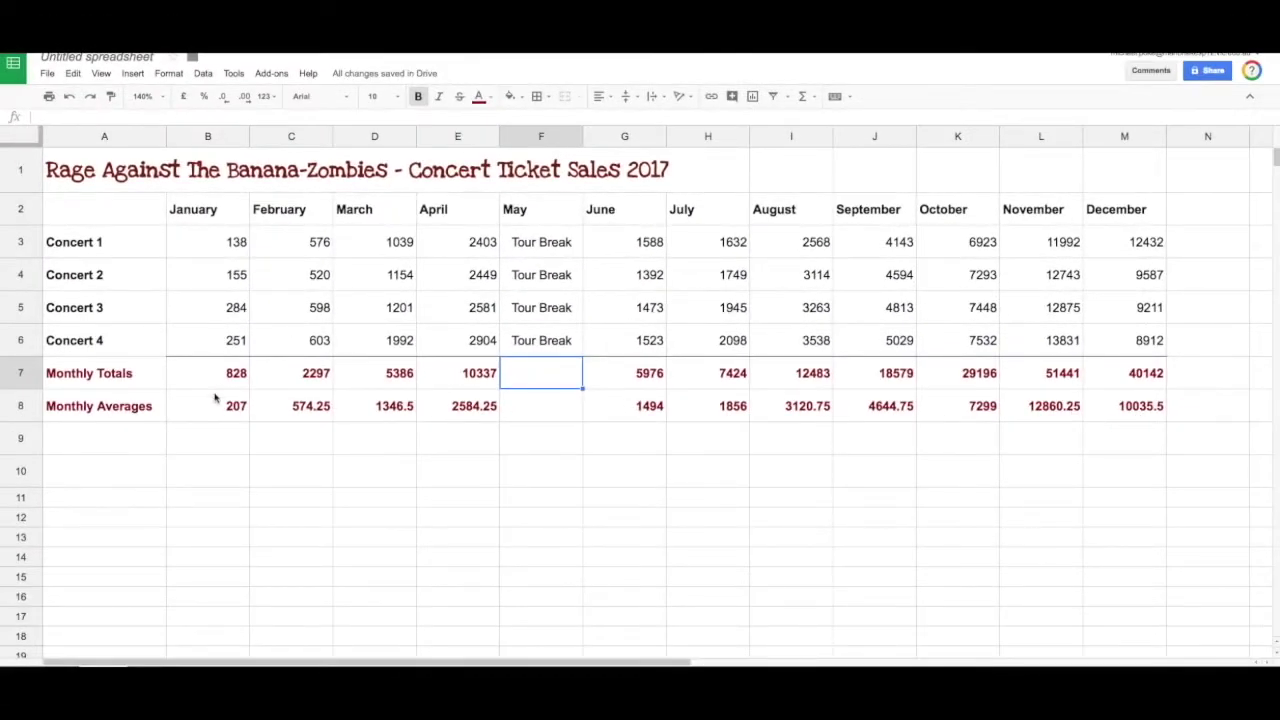
Step: Apply the 0 number format to averages B8:M8 so they show without decimals
left_click_drag(221, 415, 1122, 410)
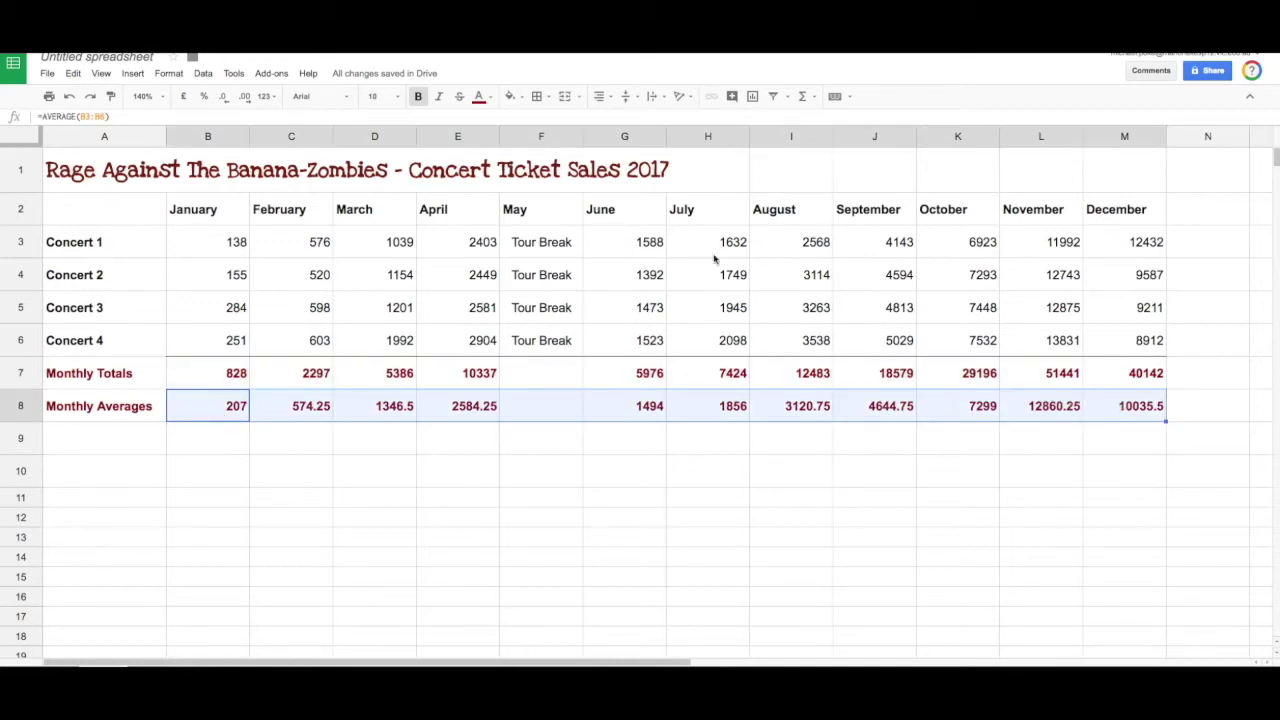
left_click(169, 74)
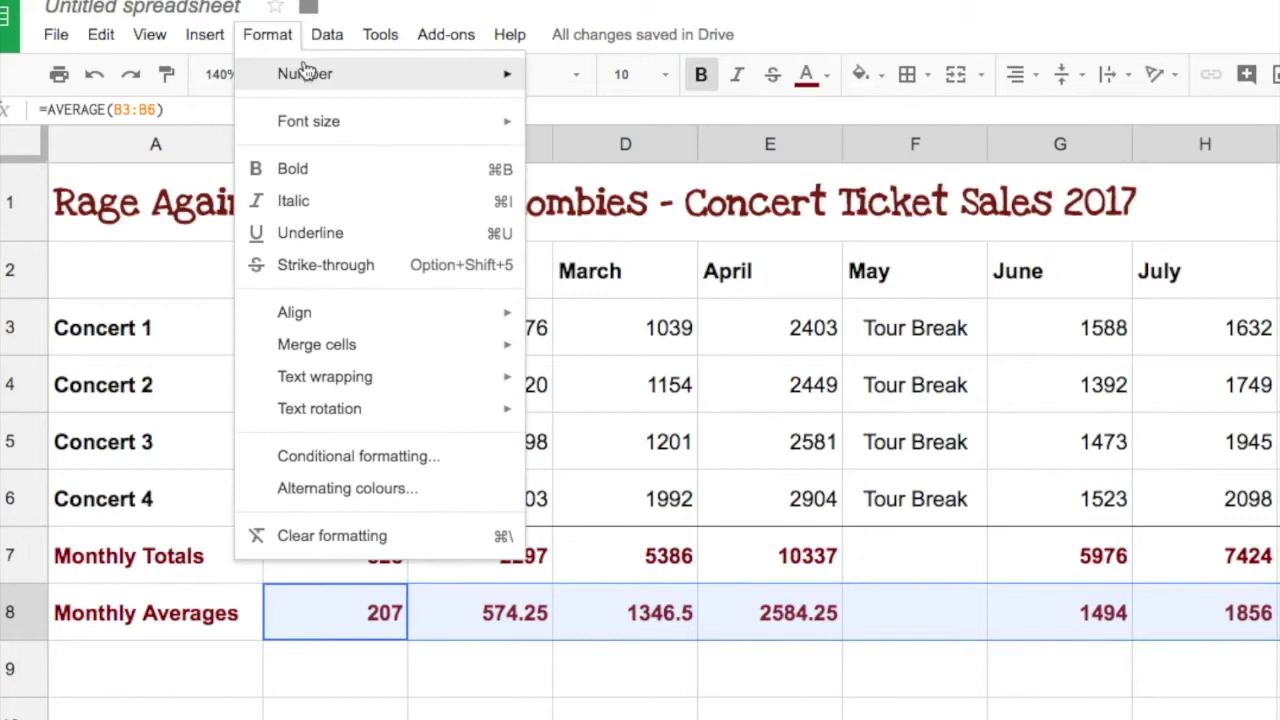
mouse_move(305, 73)
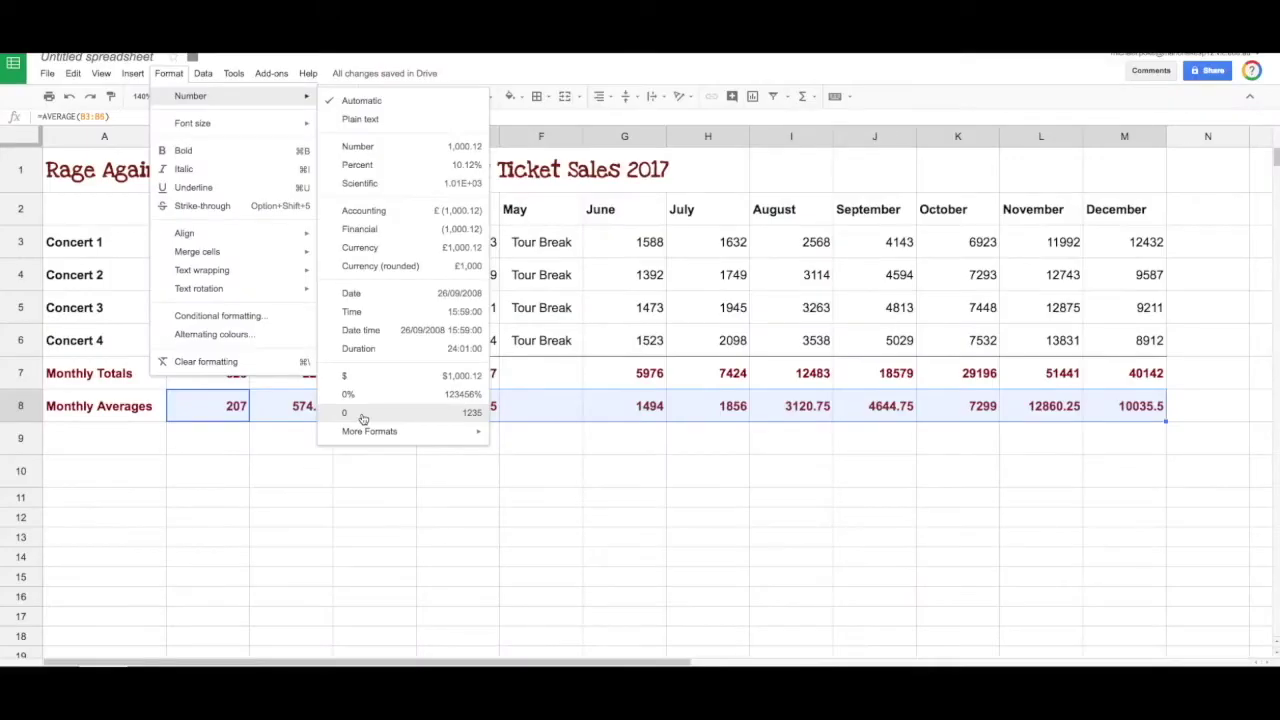
left_click(594, 628)
left_click(470, 462)
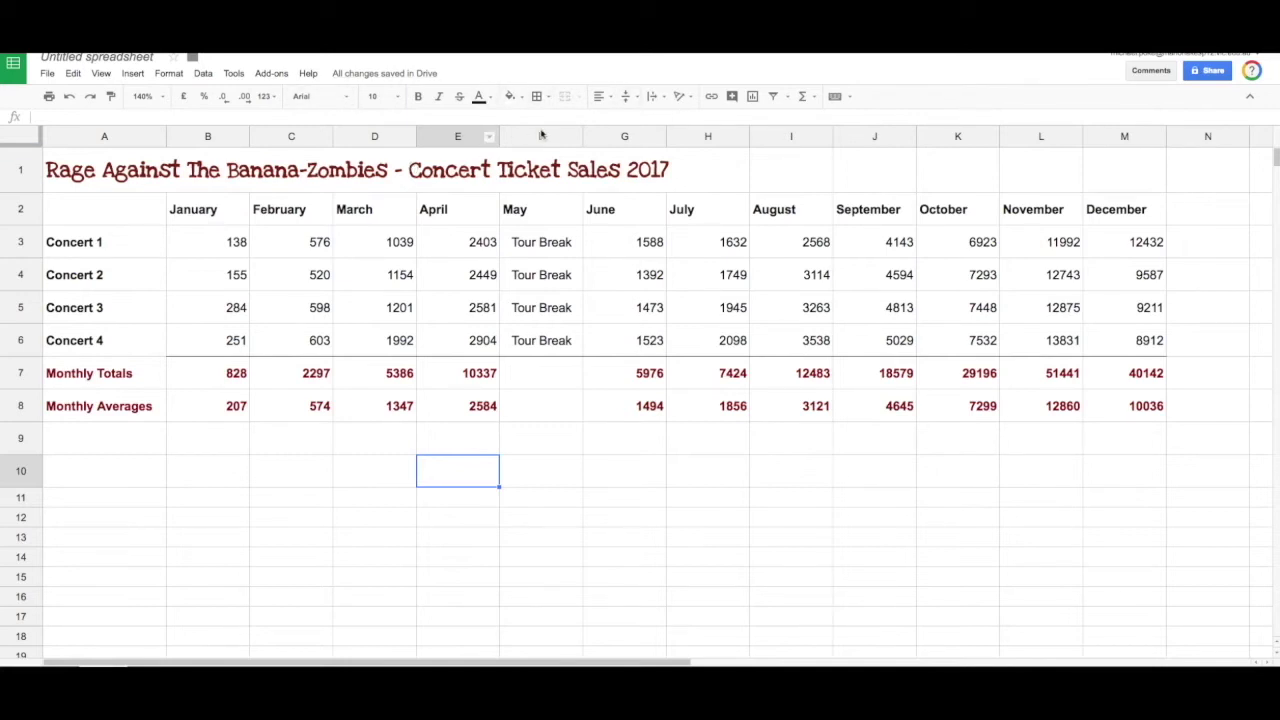
left_click(204, 76)
mouse_move(133, 73)
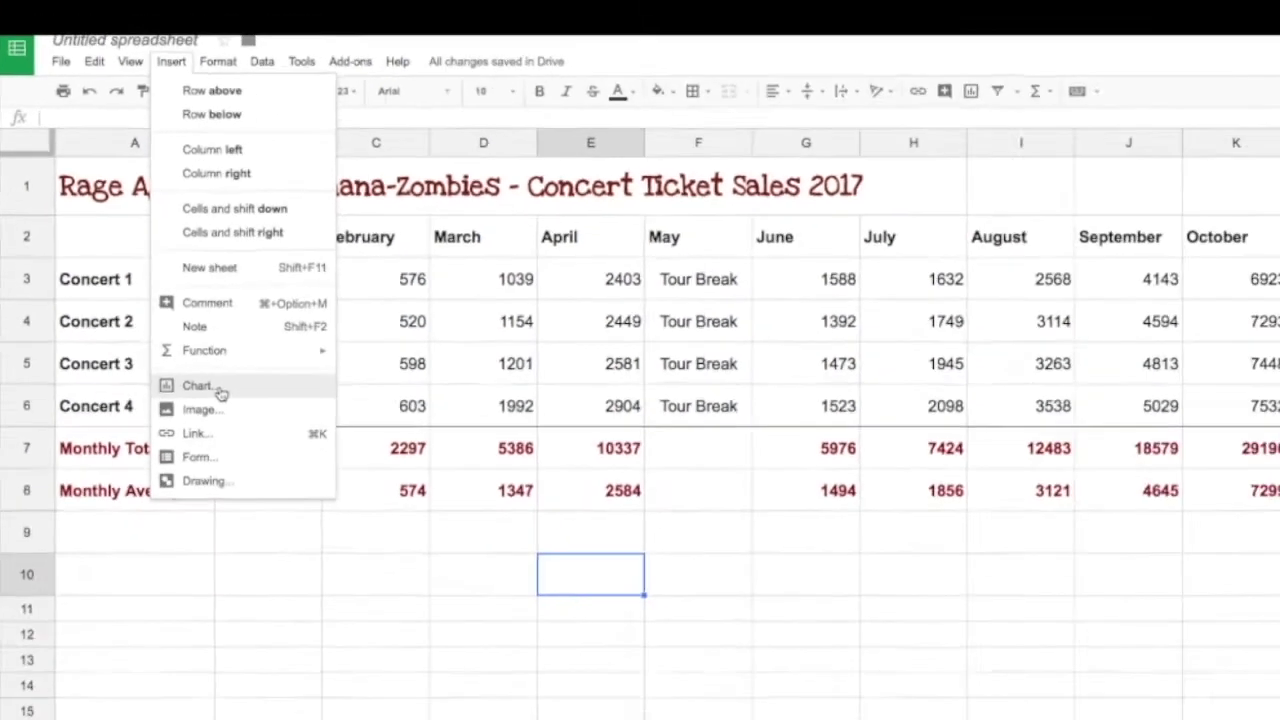
key("Escape")
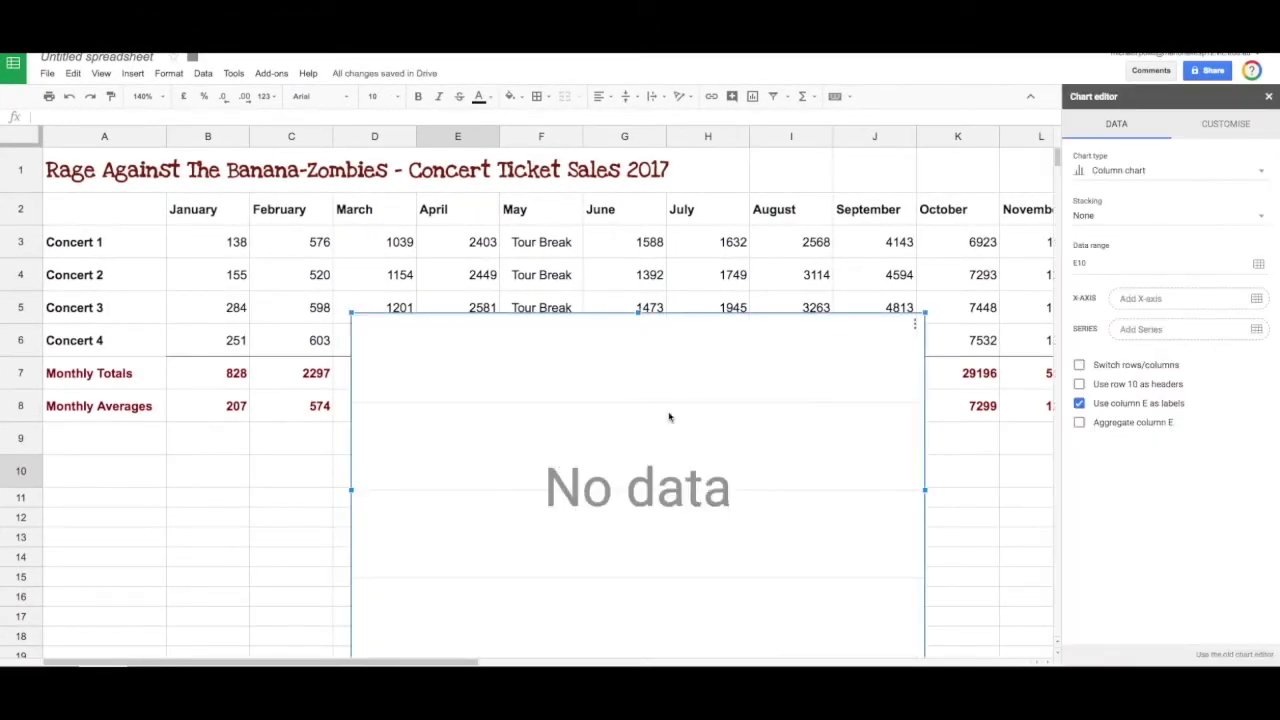
key("Delete")
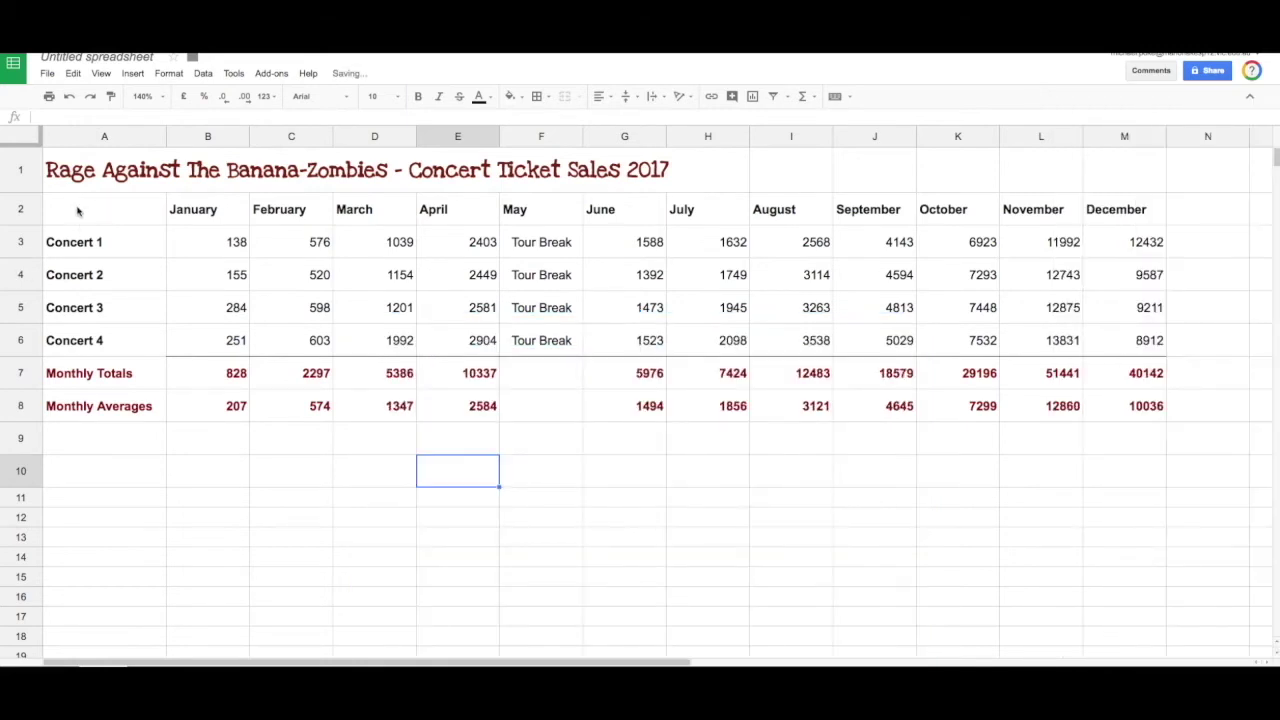
left_click_drag(78, 210, 1150, 405)
left_click(157, 77)
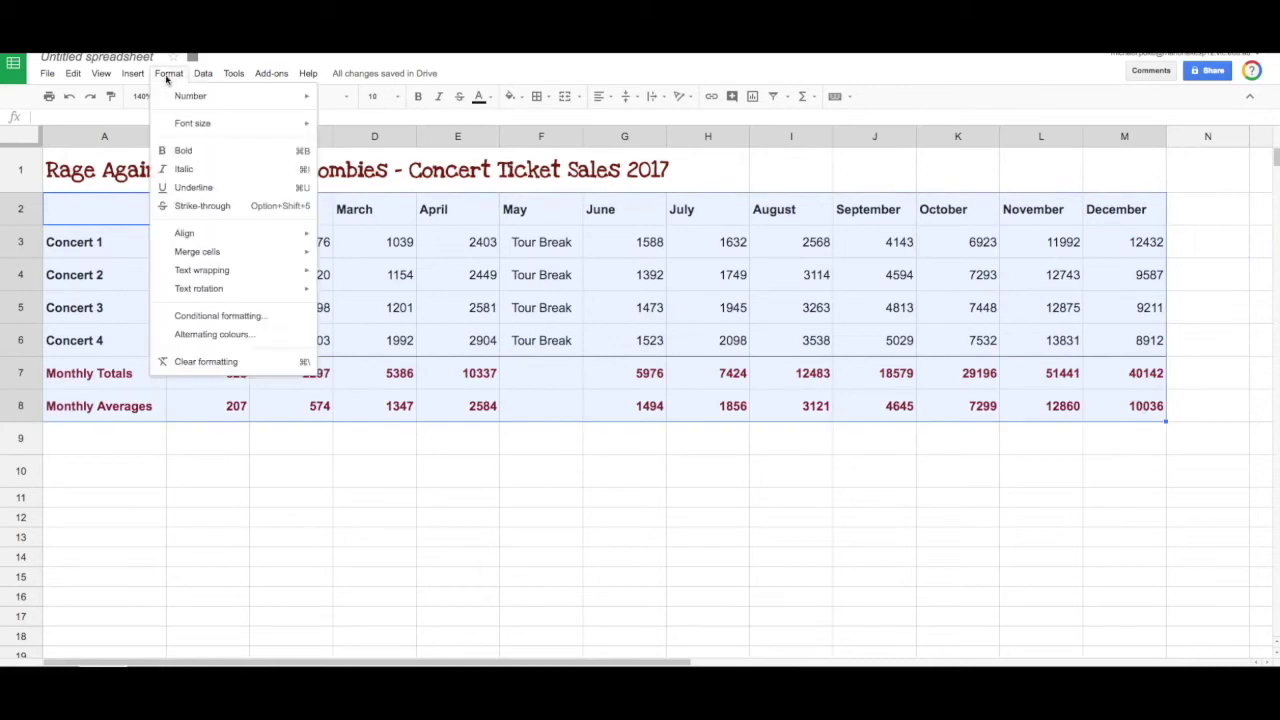
mouse_move(133, 74)
left_click(182, 328)
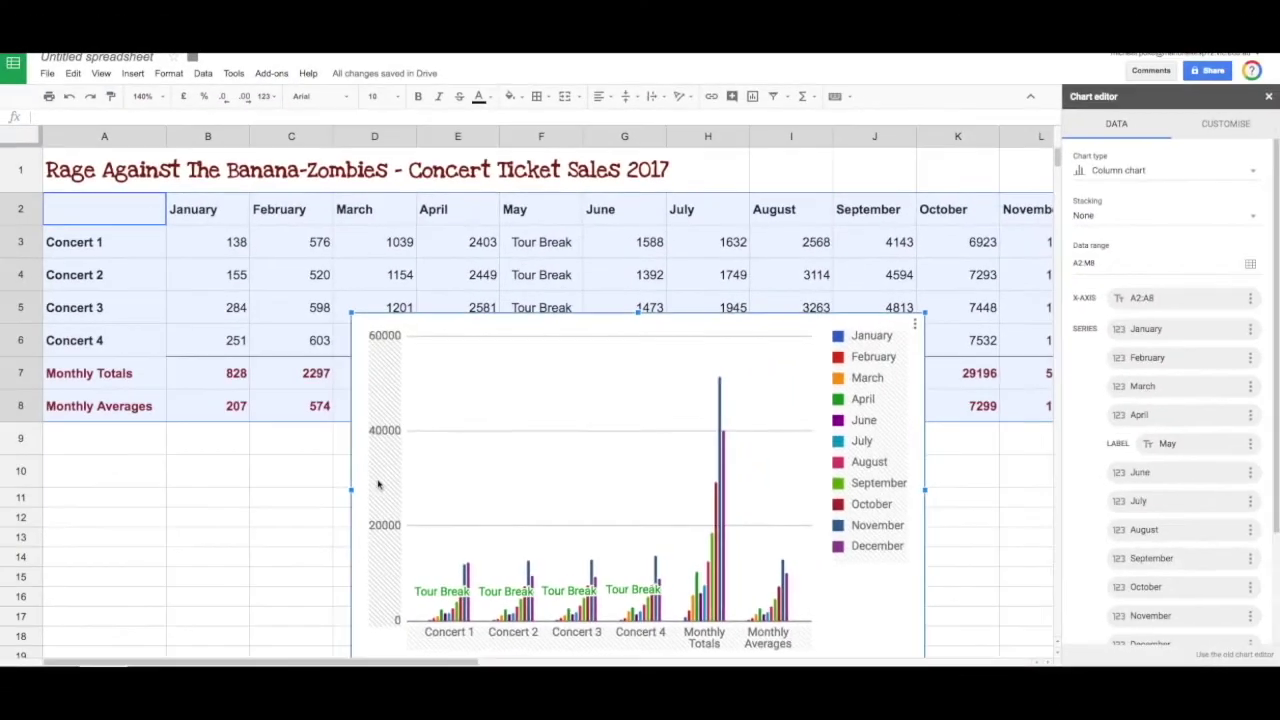
key("Delete")
left_click(291, 505)
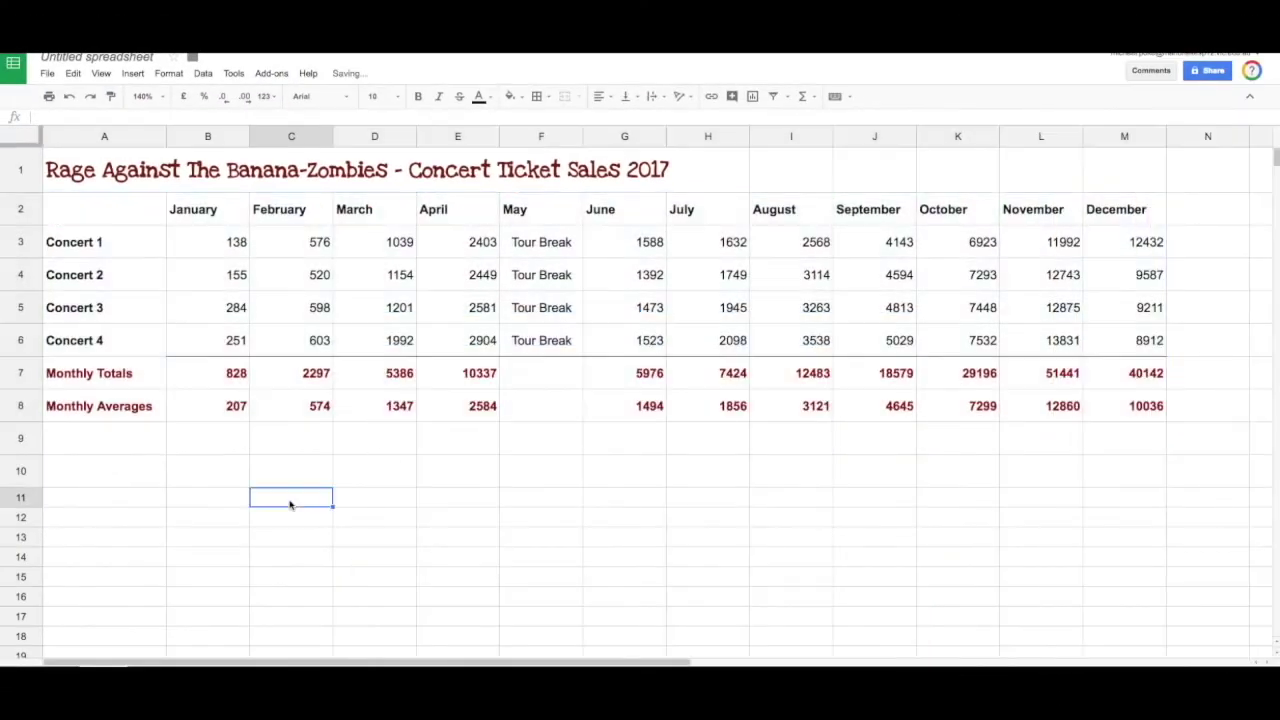
Step: Select the month headers plus the Monthly Totals row and insert a chart
left_click_drag(218, 208, 1126, 212)
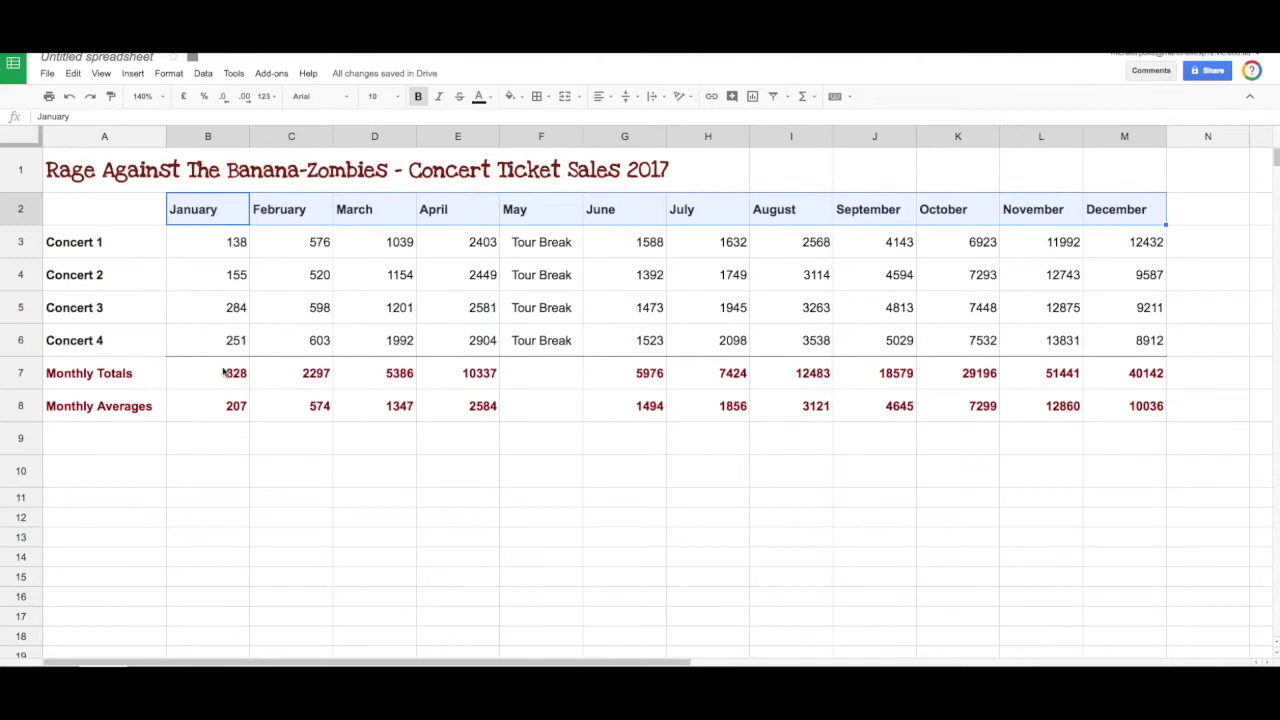
left_click_drag(224, 373, 1115, 380)
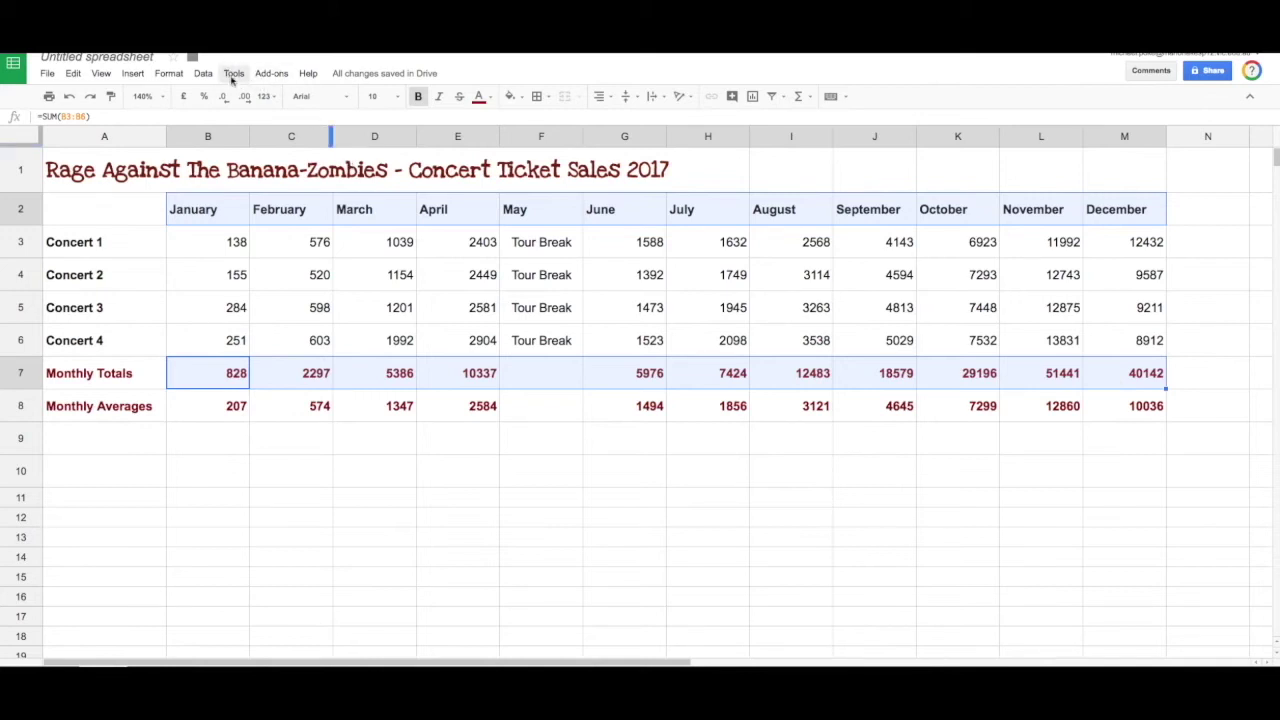
left_click(133, 73)
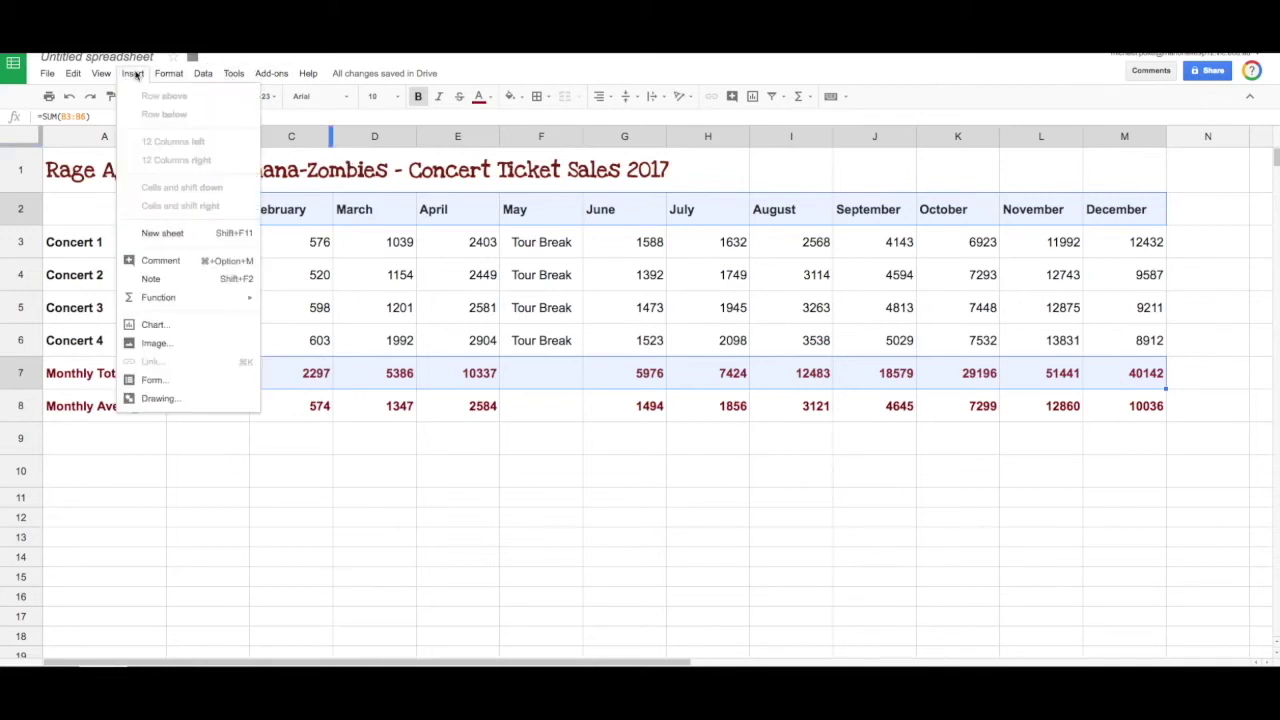
left_click(152, 324)
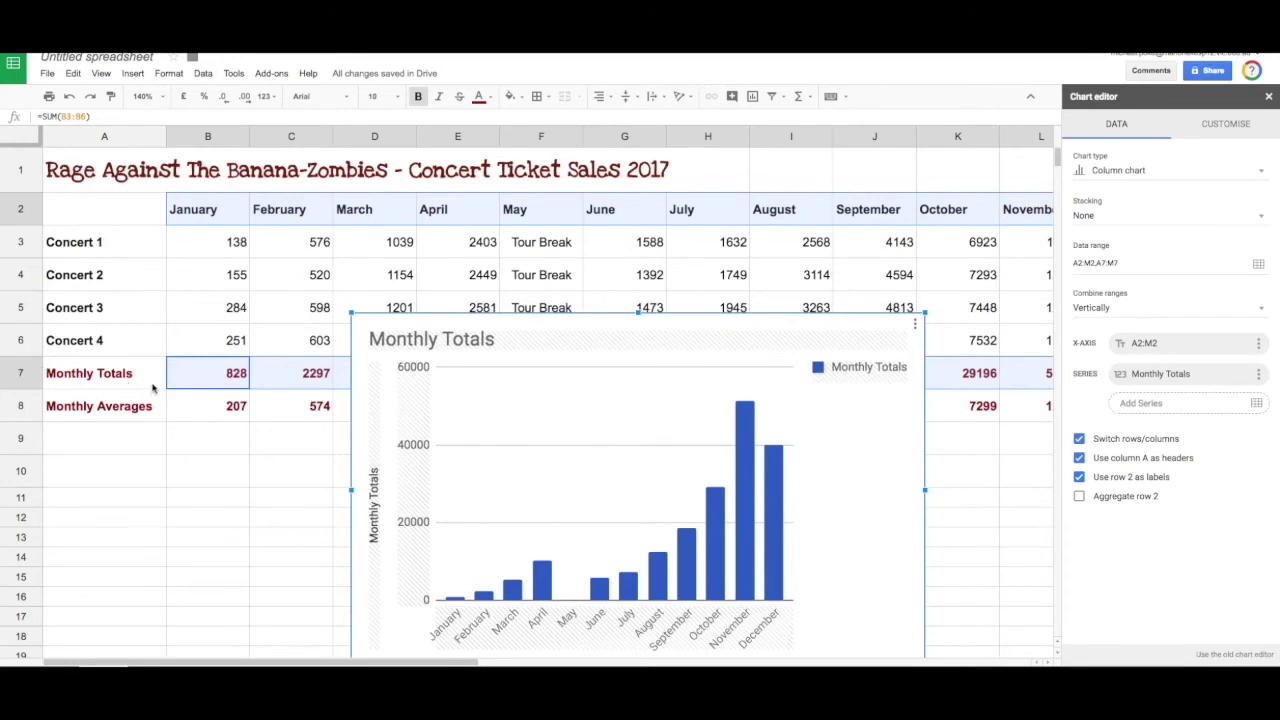
scroll(744, 448, "down", 2)
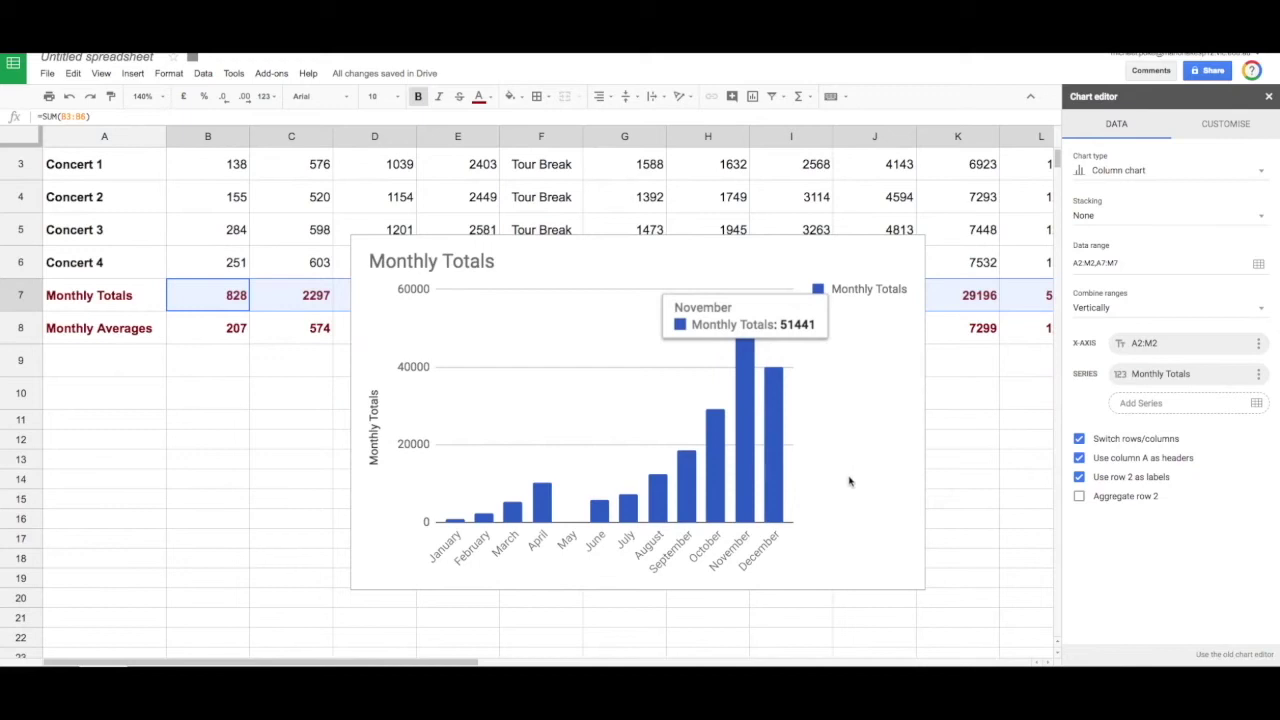
scroll(692, 545, "up", 2)
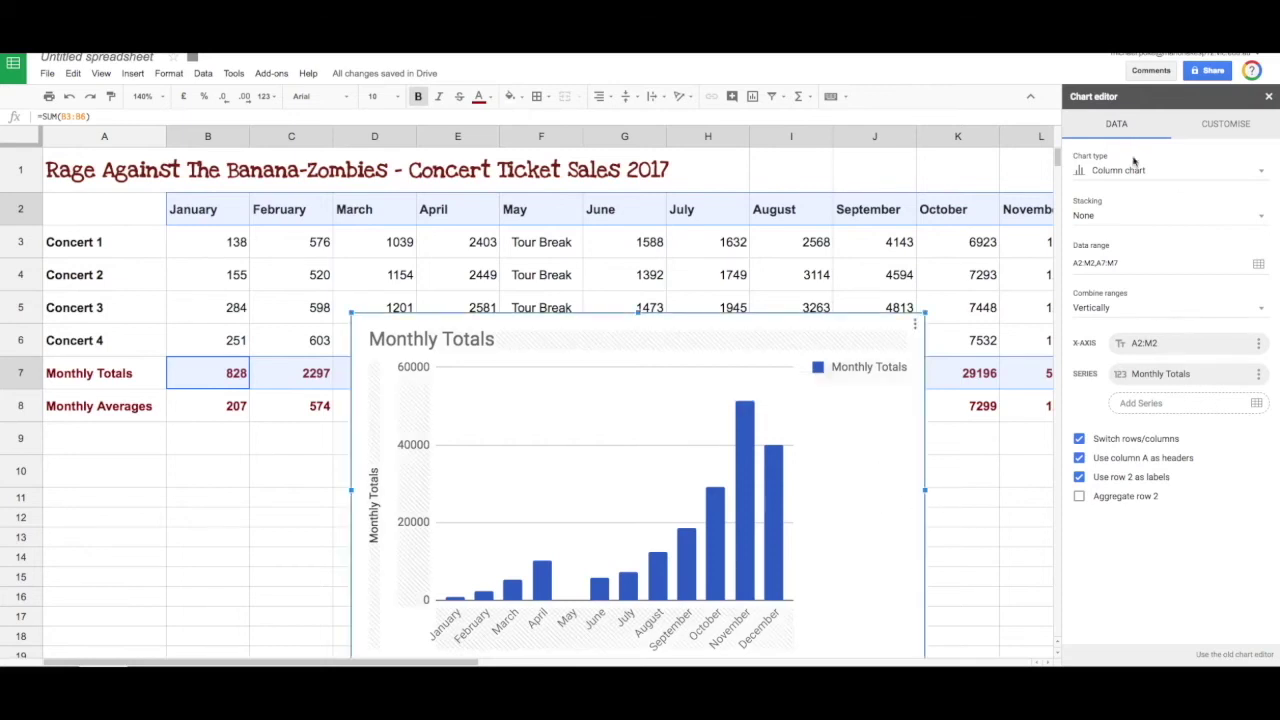
Step: Title the chart's horizontal axis 'Months of 2017'
left_click(1230, 128)
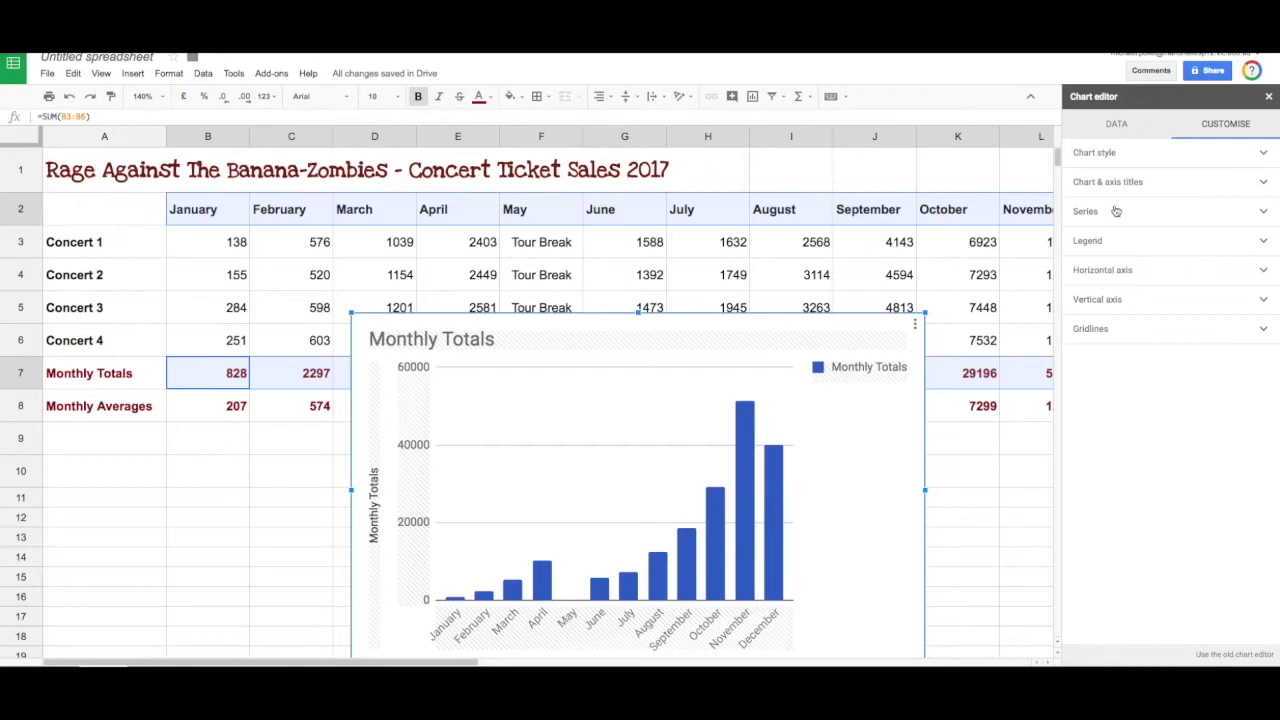
left_click(1266, 190)
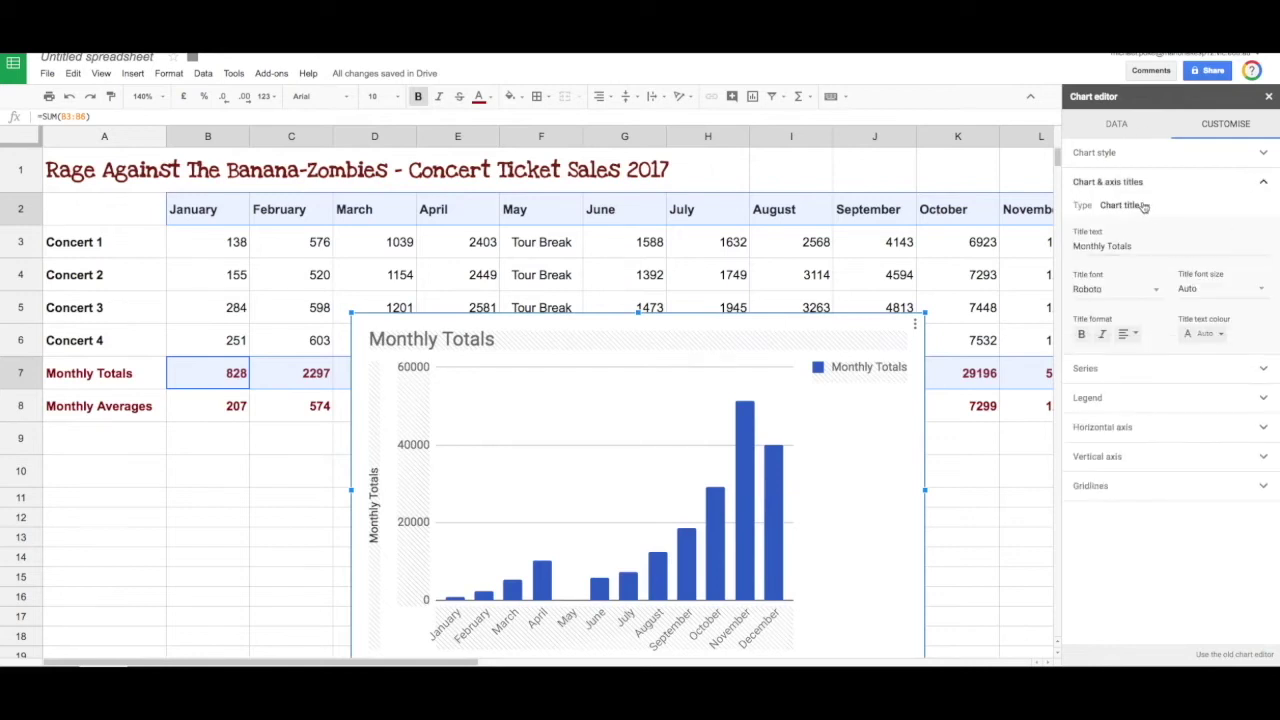
left_click(1147, 206)
left_click(1245, 213)
left_click(1132, 209)
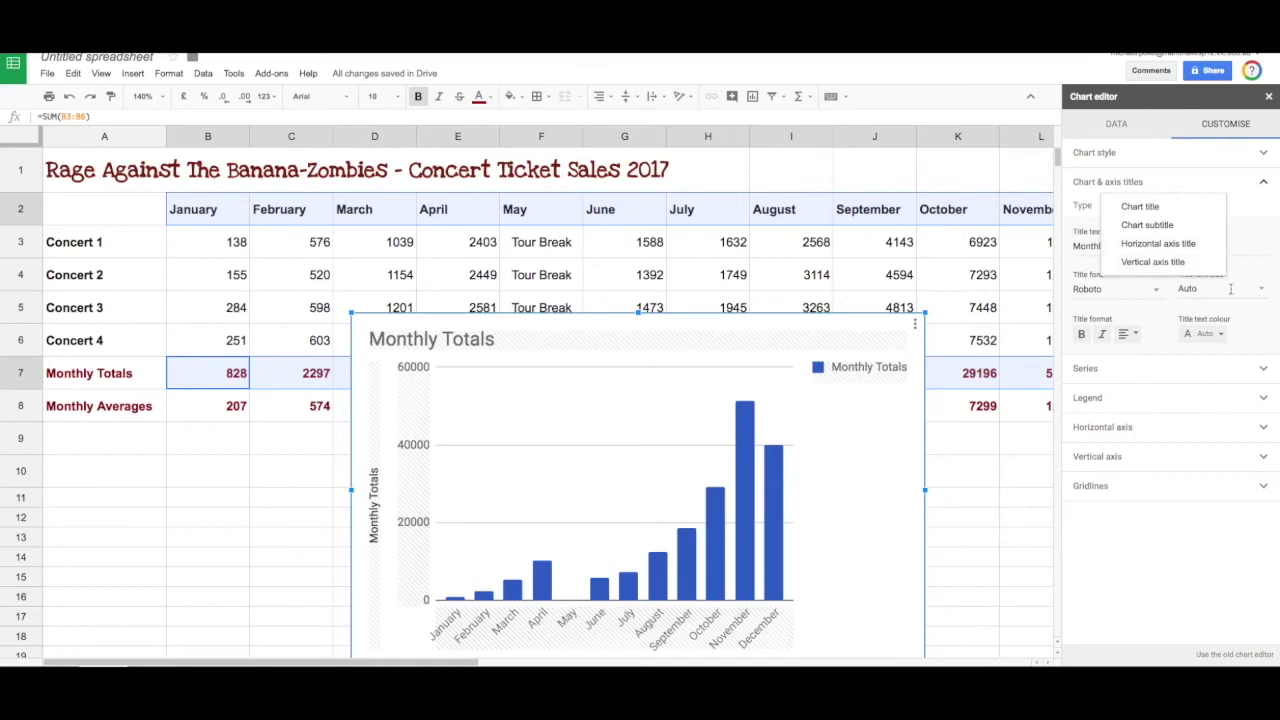
left_click(1157, 244)
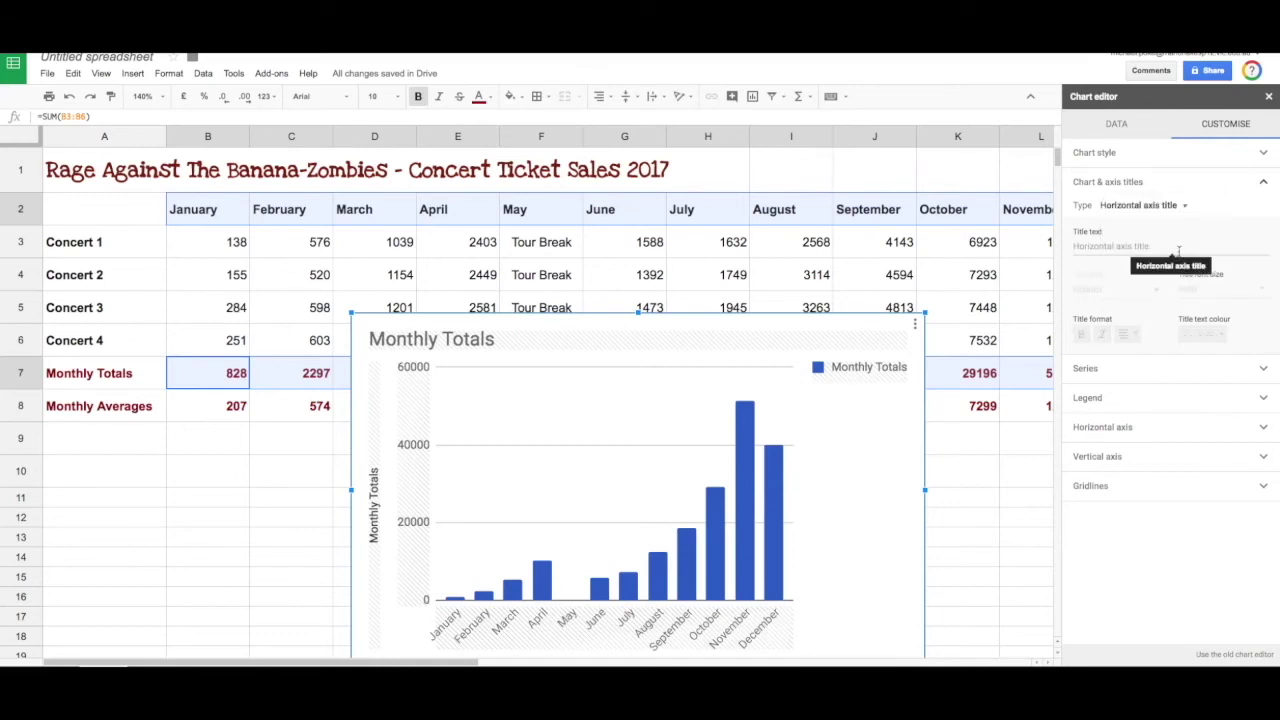
left_click(1119, 244)
type("Mo")
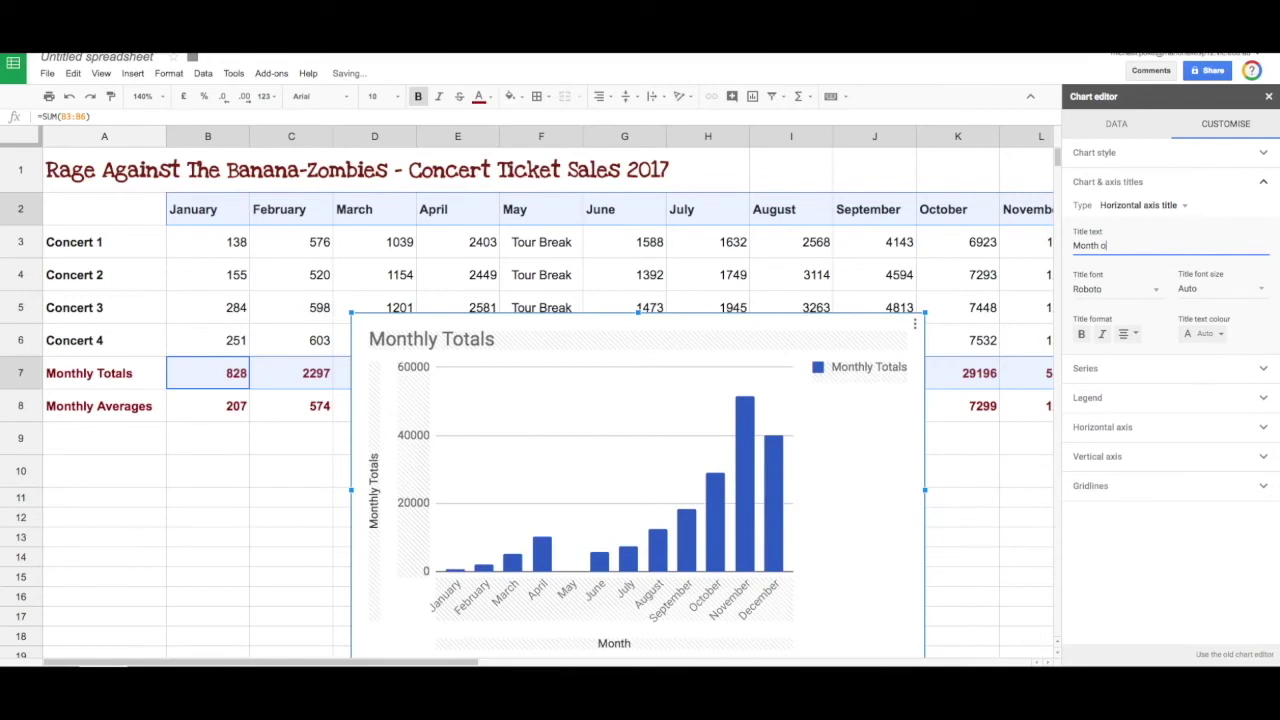
type("nths of 2017")
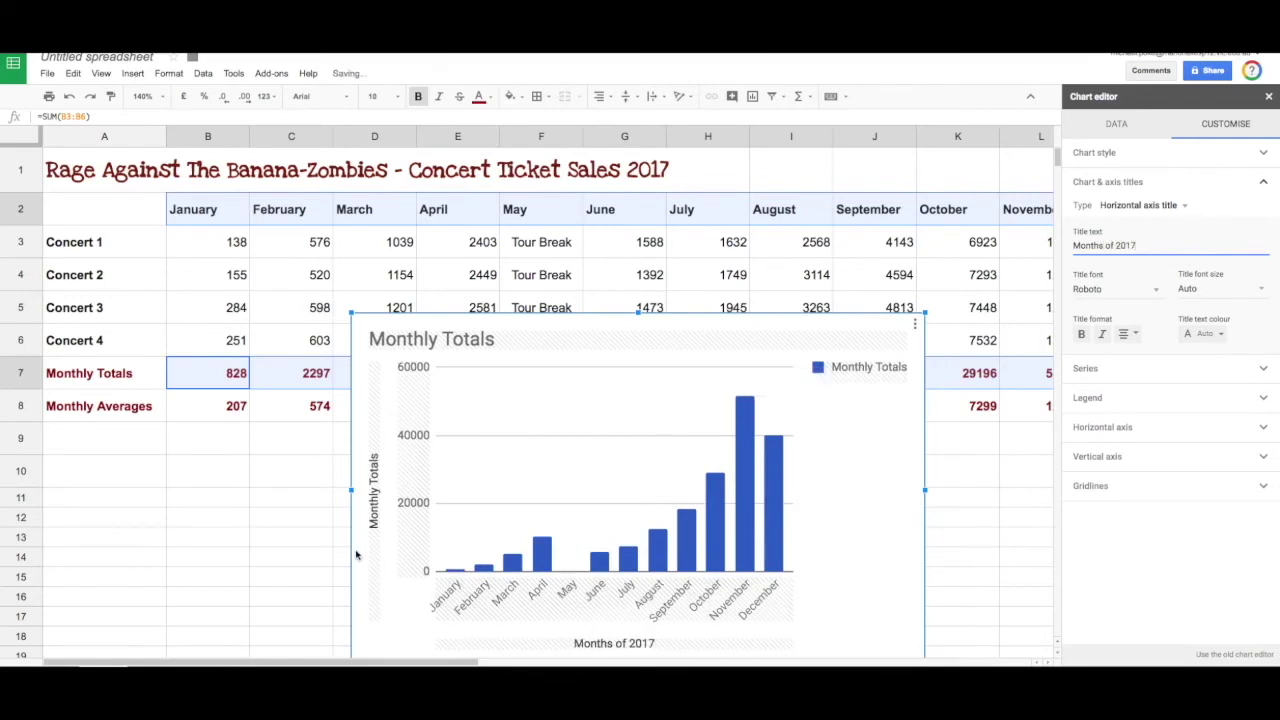
left_click(1128, 126)
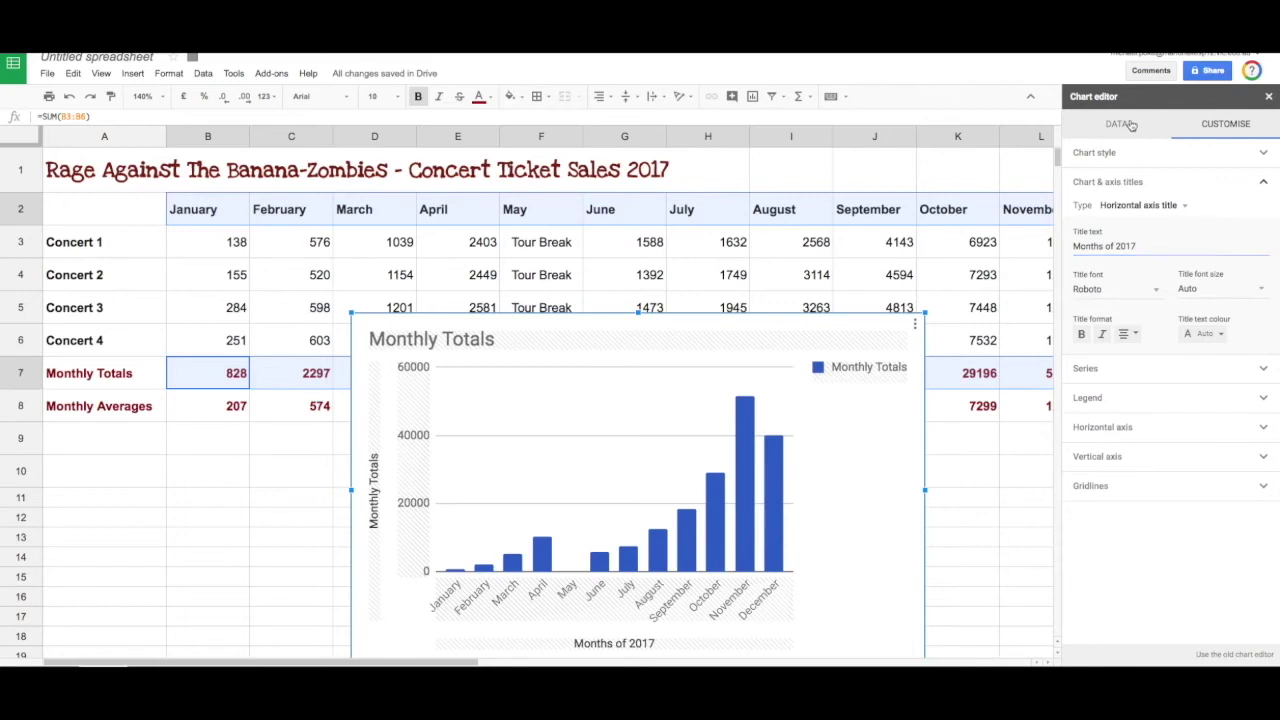
Step: Try a trend line and value labels on the Monthly Totals series, then remove both
left_click(1224, 126)
left_click(1122, 154)
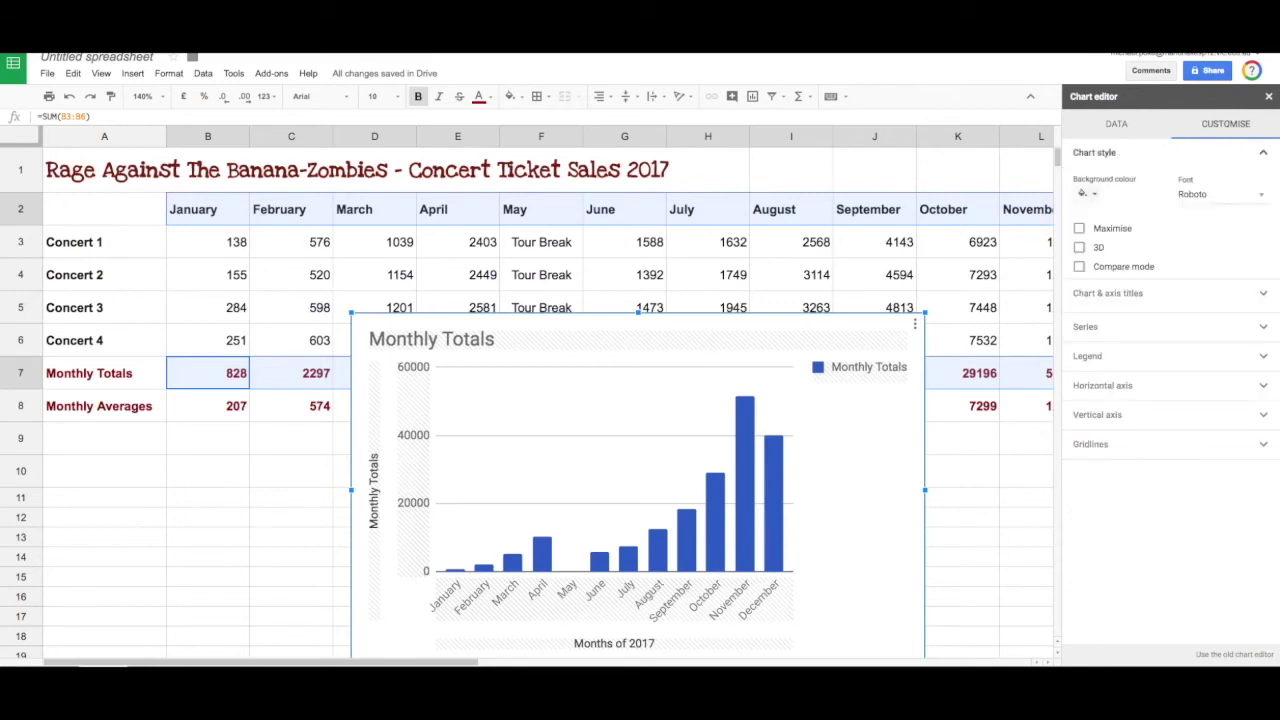
left_click(1258, 152)
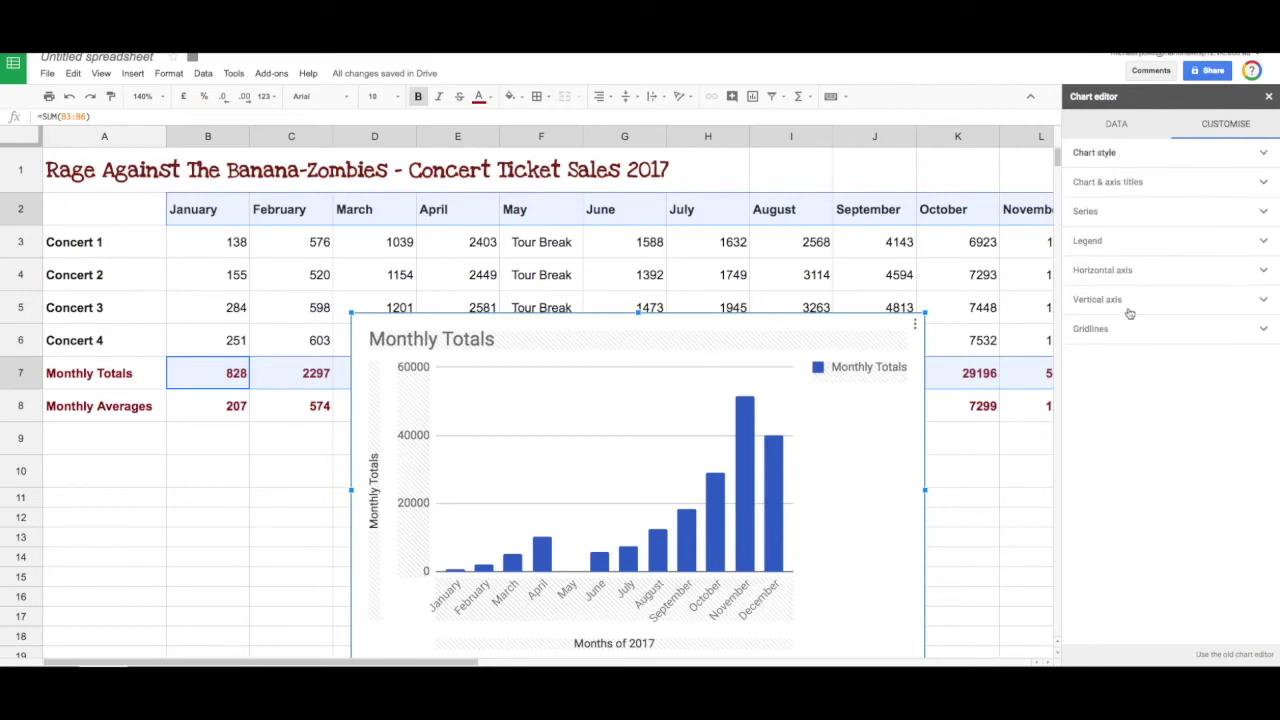
left_click(1262, 184)
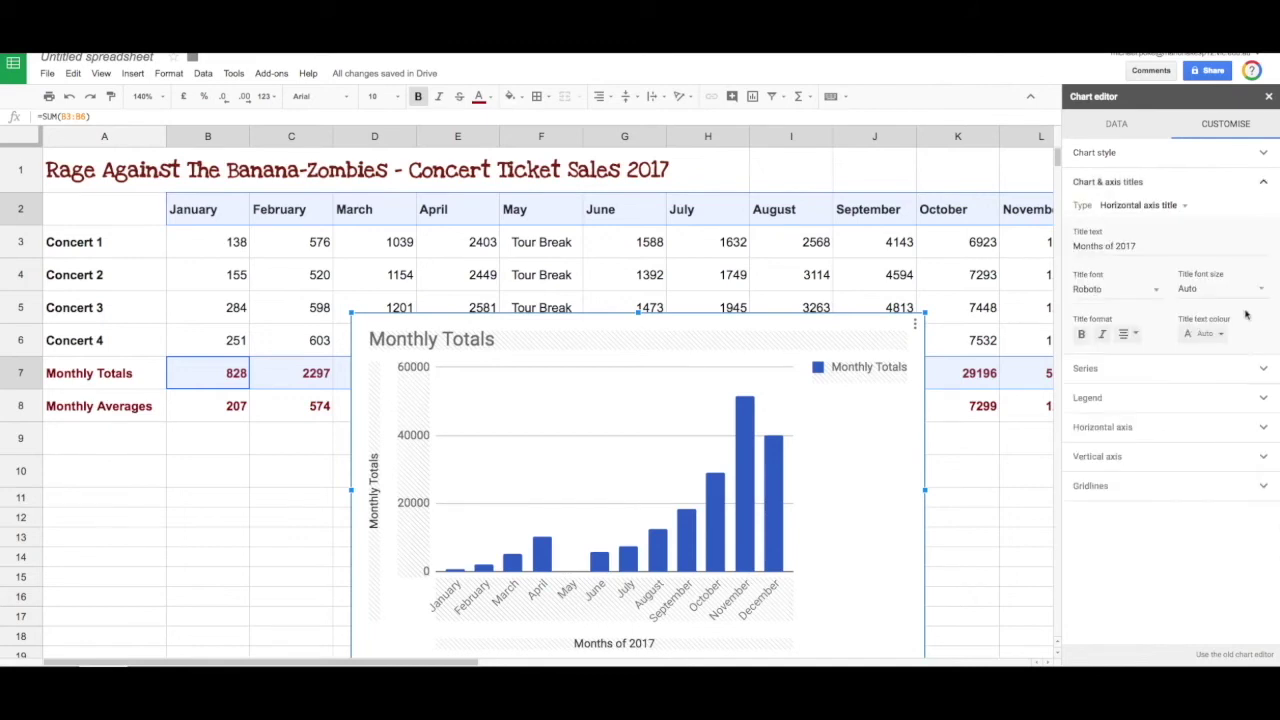
left_click(1260, 376)
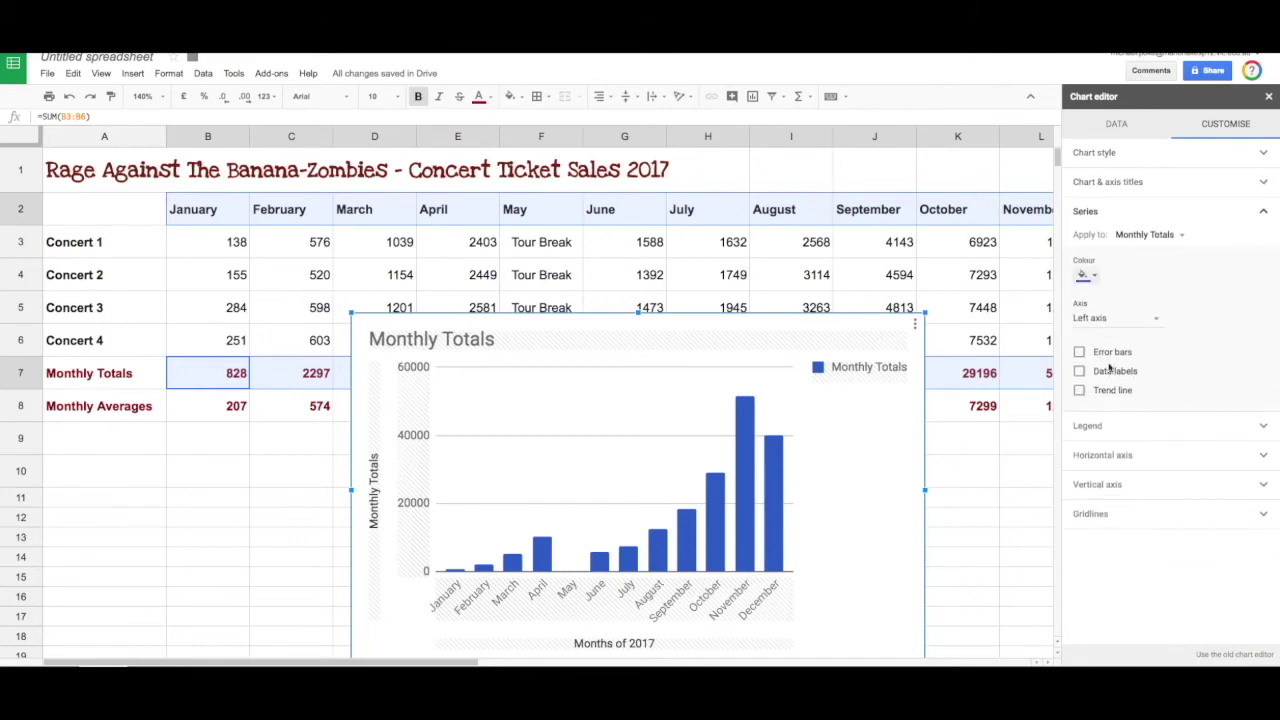
left_click(1080, 391)
left_click(1080, 391)
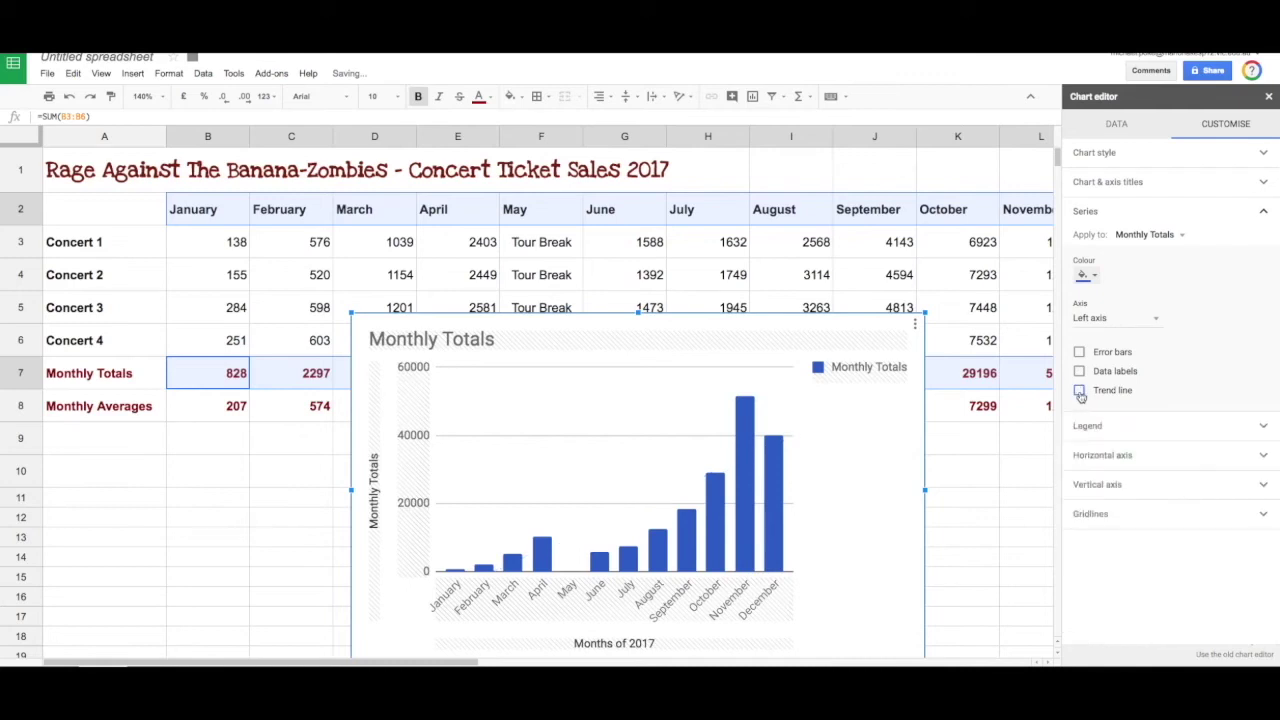
left_click(1079, 371)
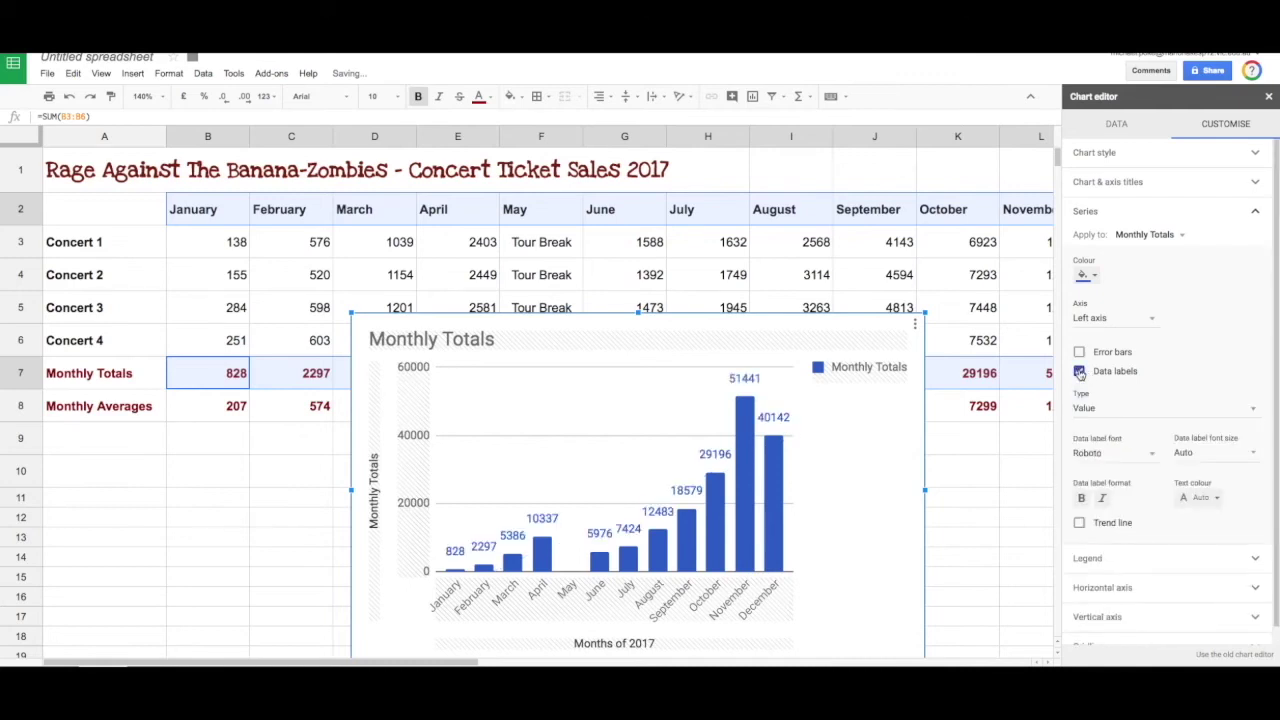
left_click(1079, 371)
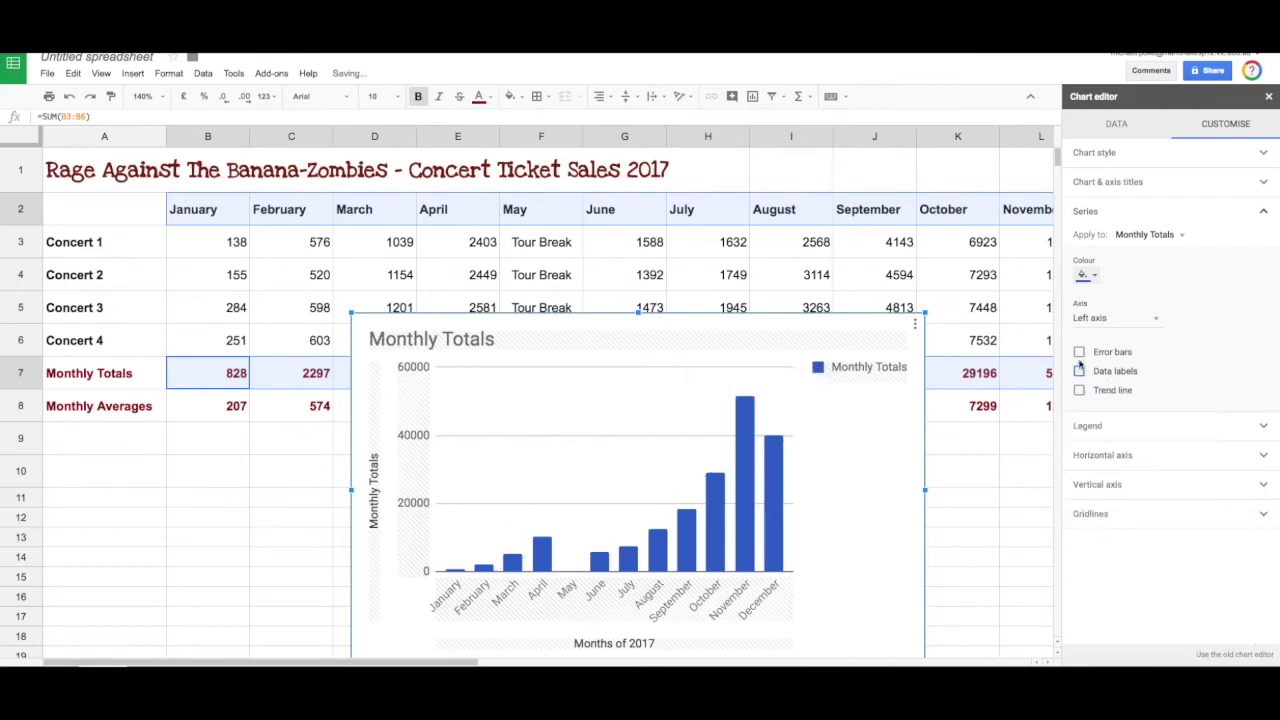
Step: Set the legend position to None and close the chart editor
left_click(1090, 426)
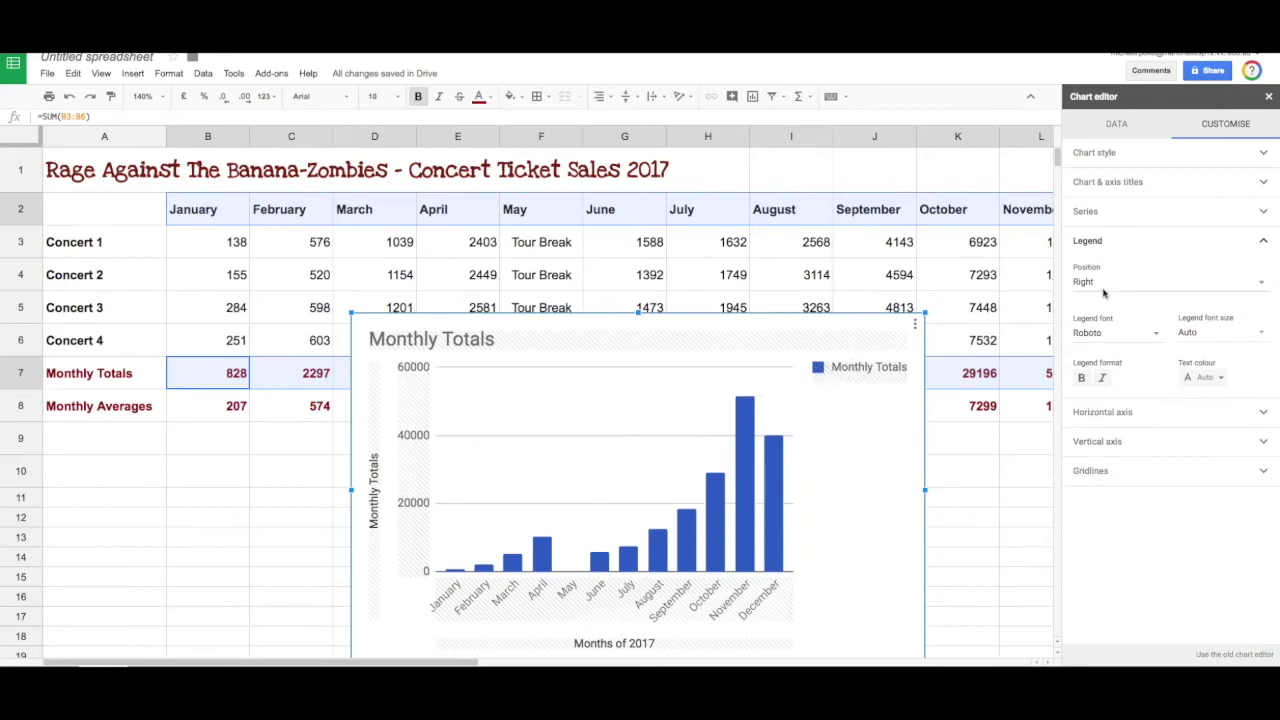
left_click(1158, 288)
left_click(1122, 200)
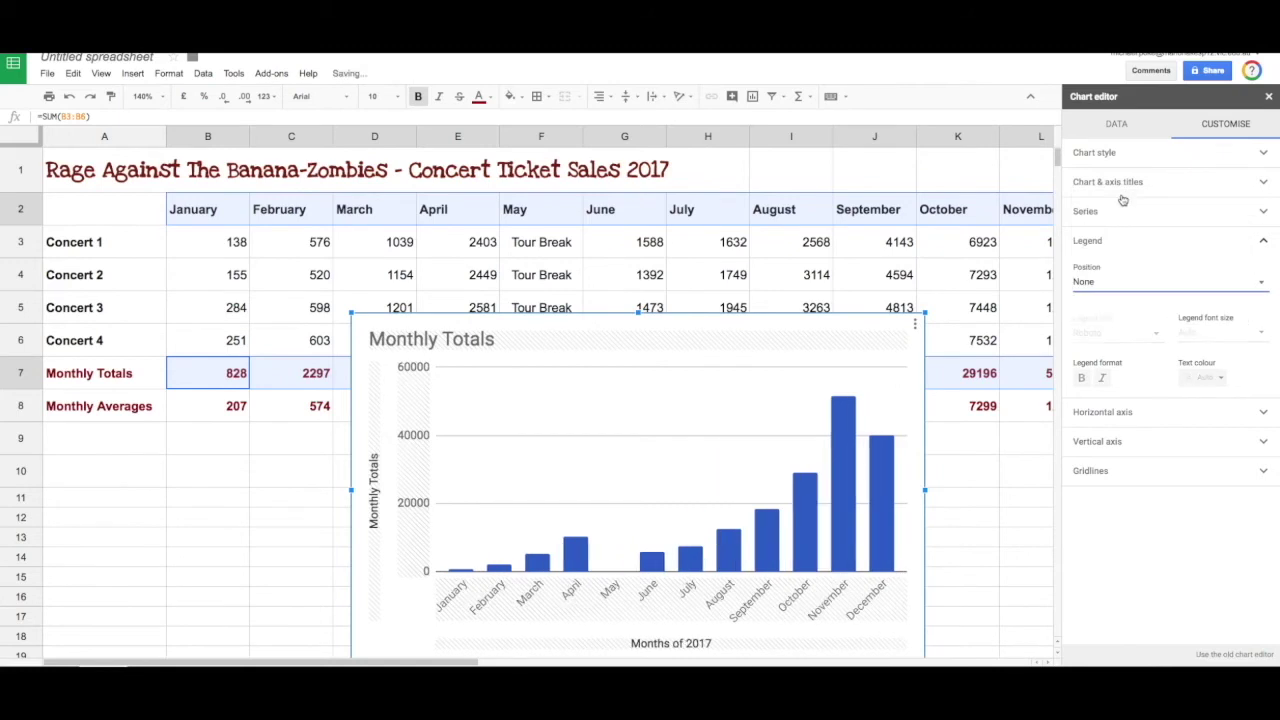
left_click(993, 503)
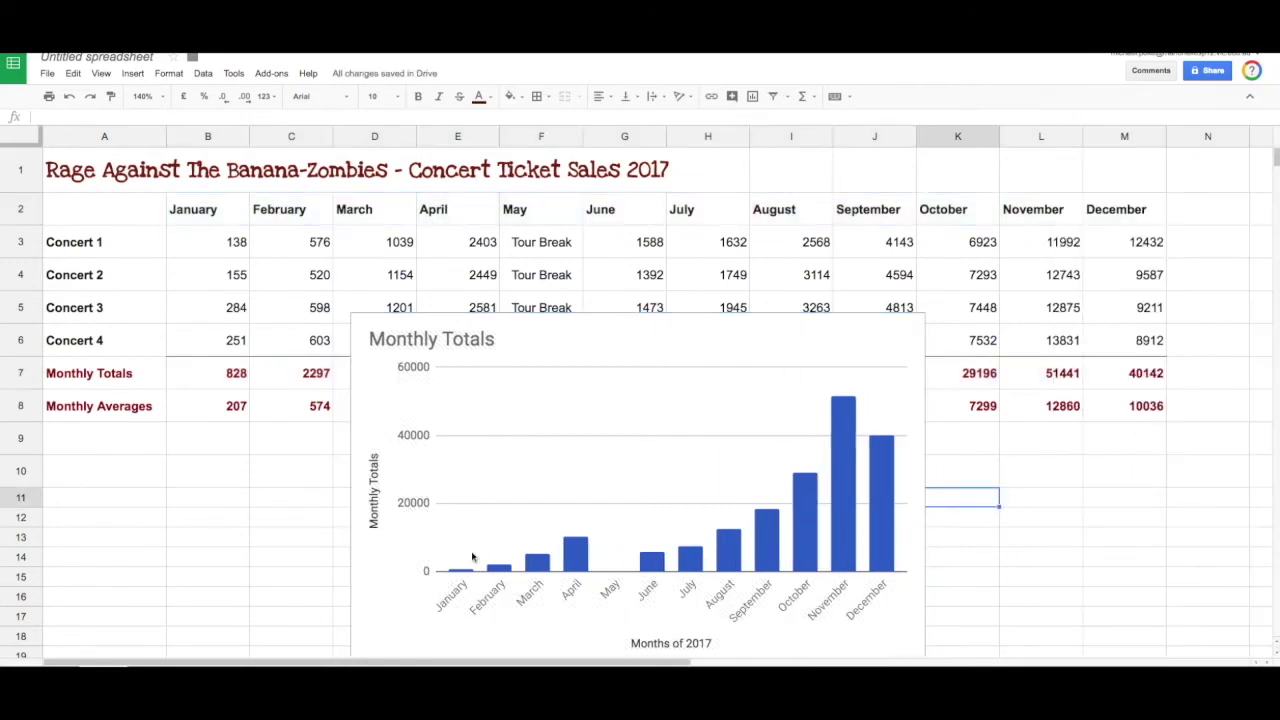
Step: Use the chart's 'Move to own sheet...' action to give Monthly Totals its own sheet
left_click(380, 568)
right_click(380, 568)
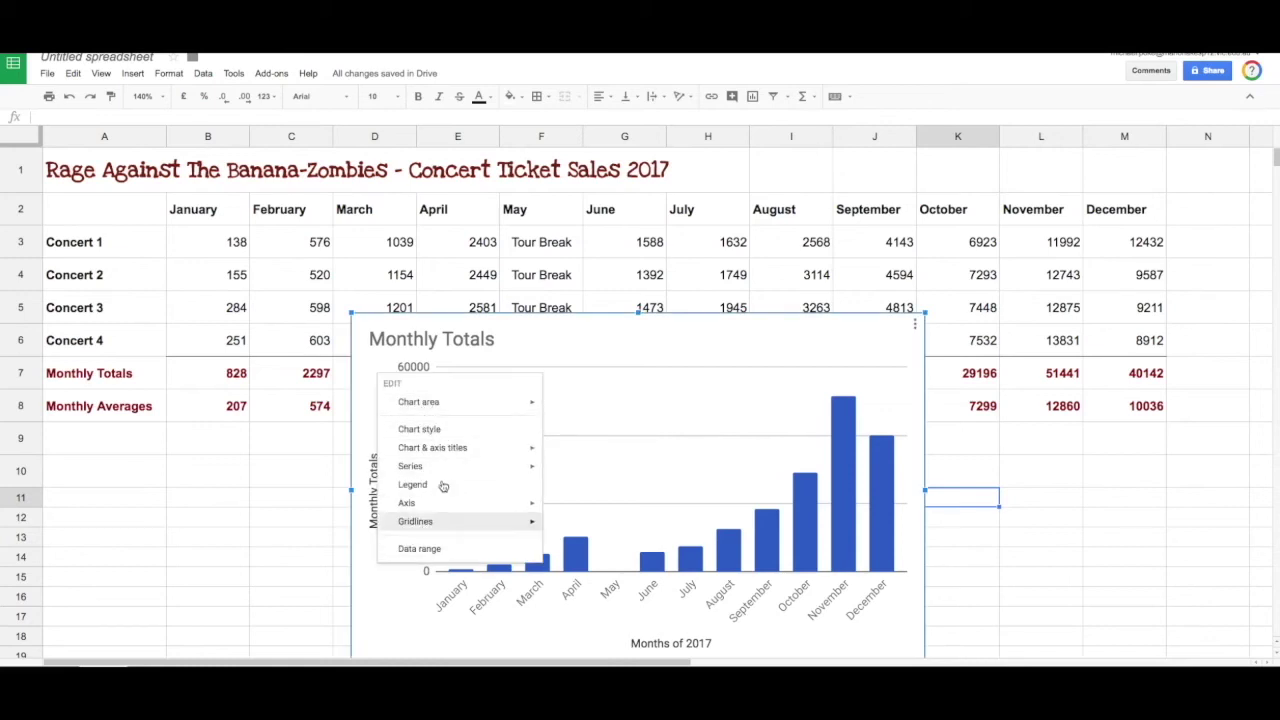
mouse_move(437, 445)
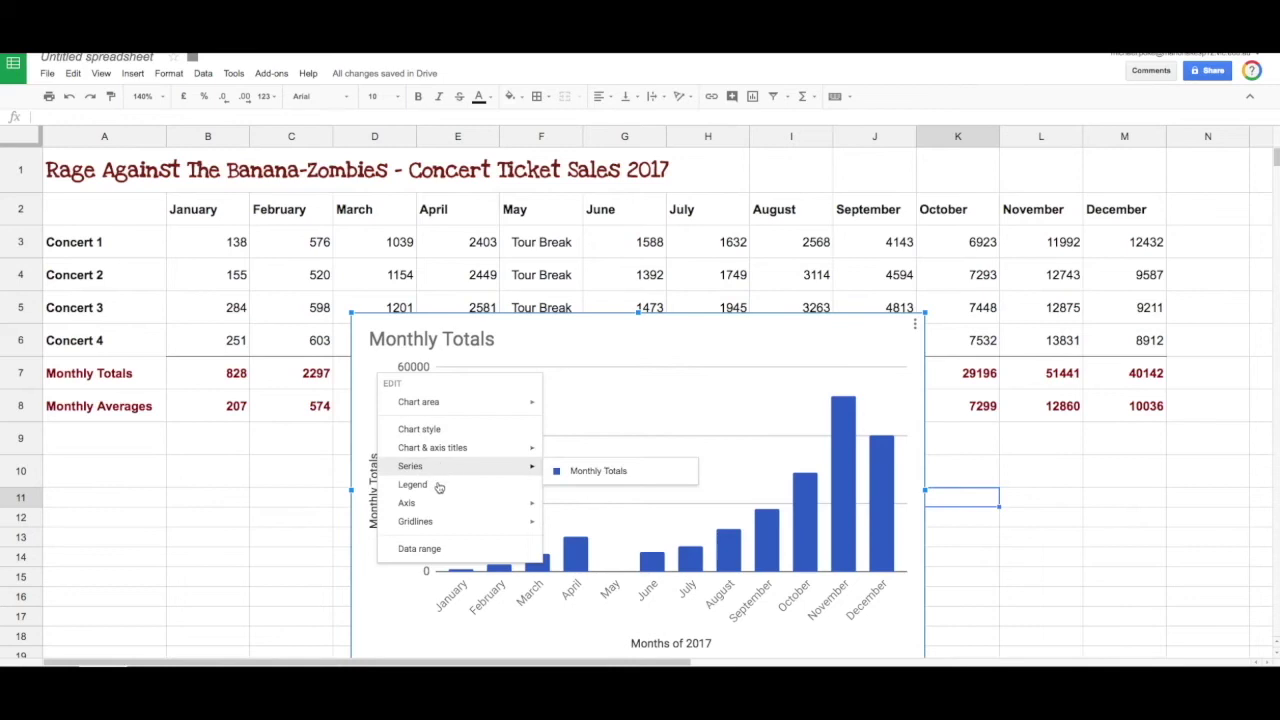
left_click(915, 325)
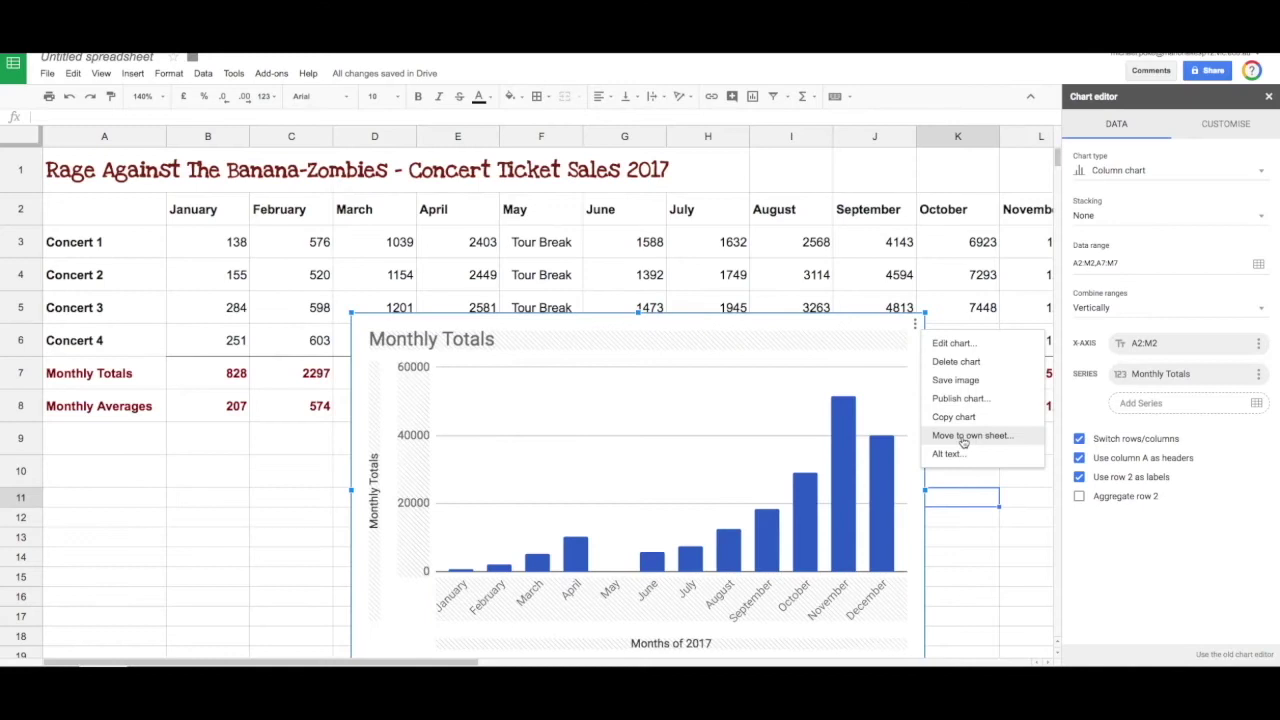
left_click(963, 436)
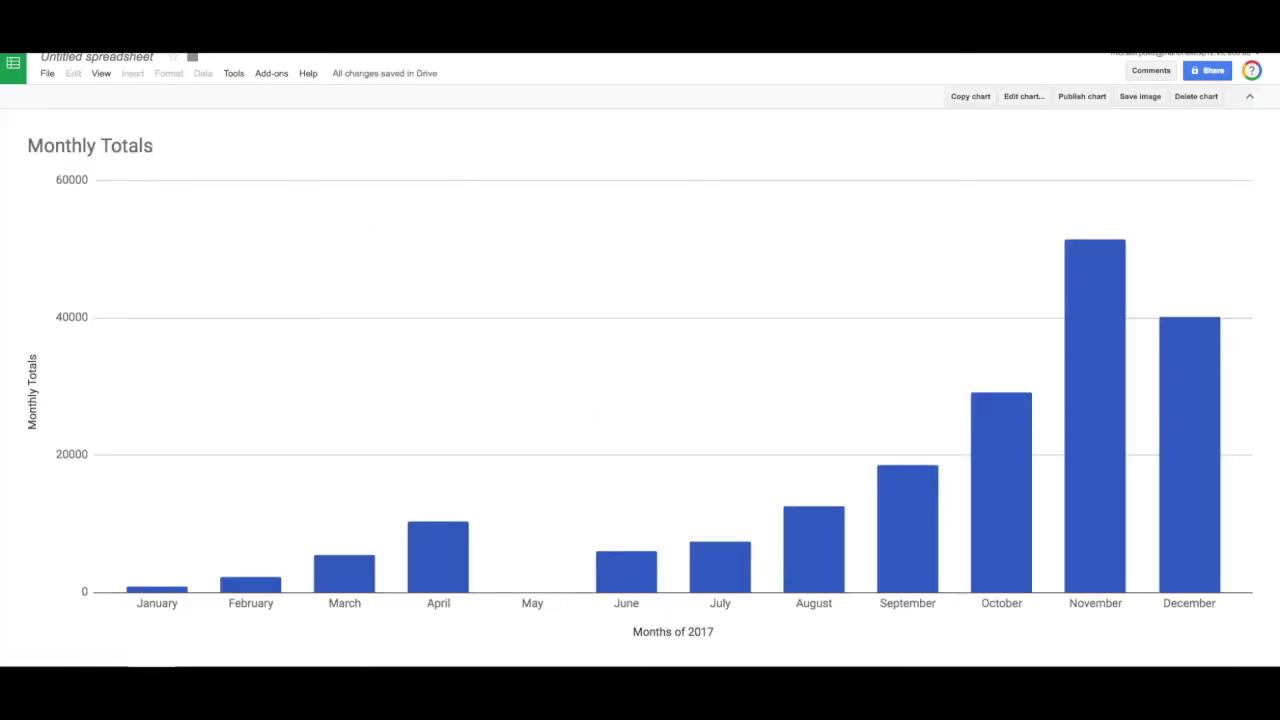
Step: In the Monthly Totals chart editor, try Line and then Smooth line chart types
left_click(128, 618)
left_click(205, 662)
left_click(1013, 100)
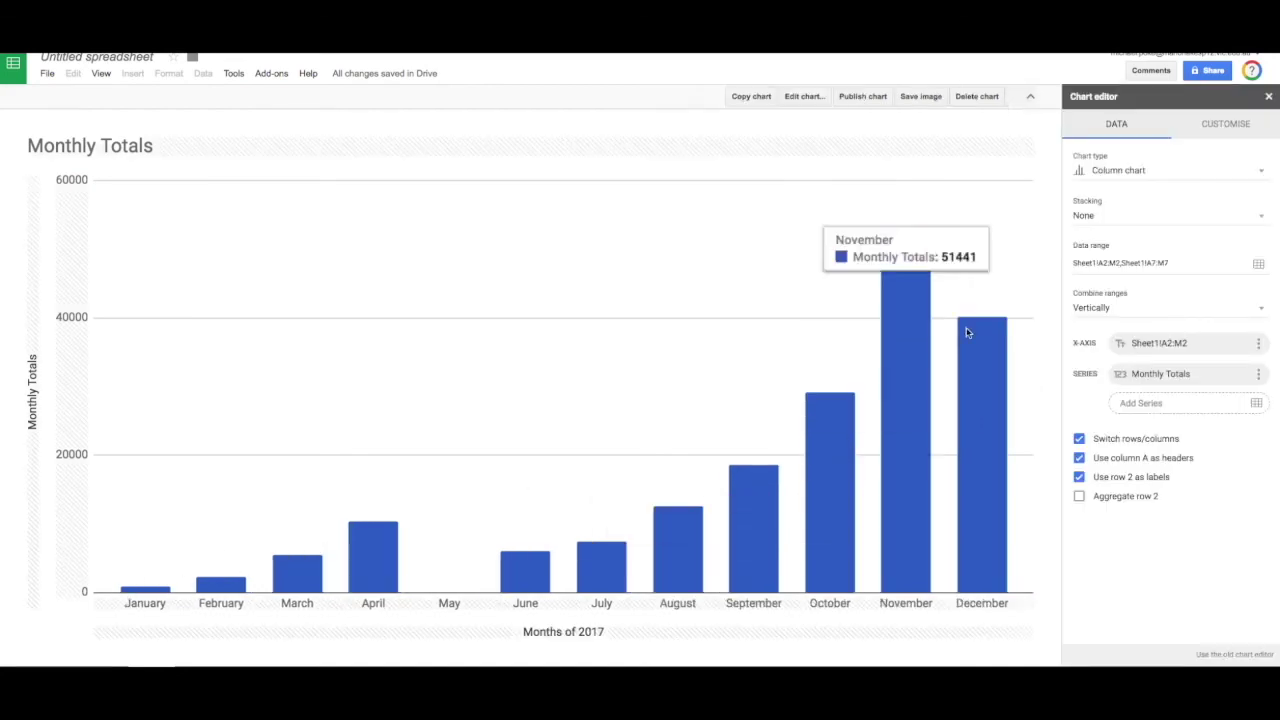
left_click(1141, 172)
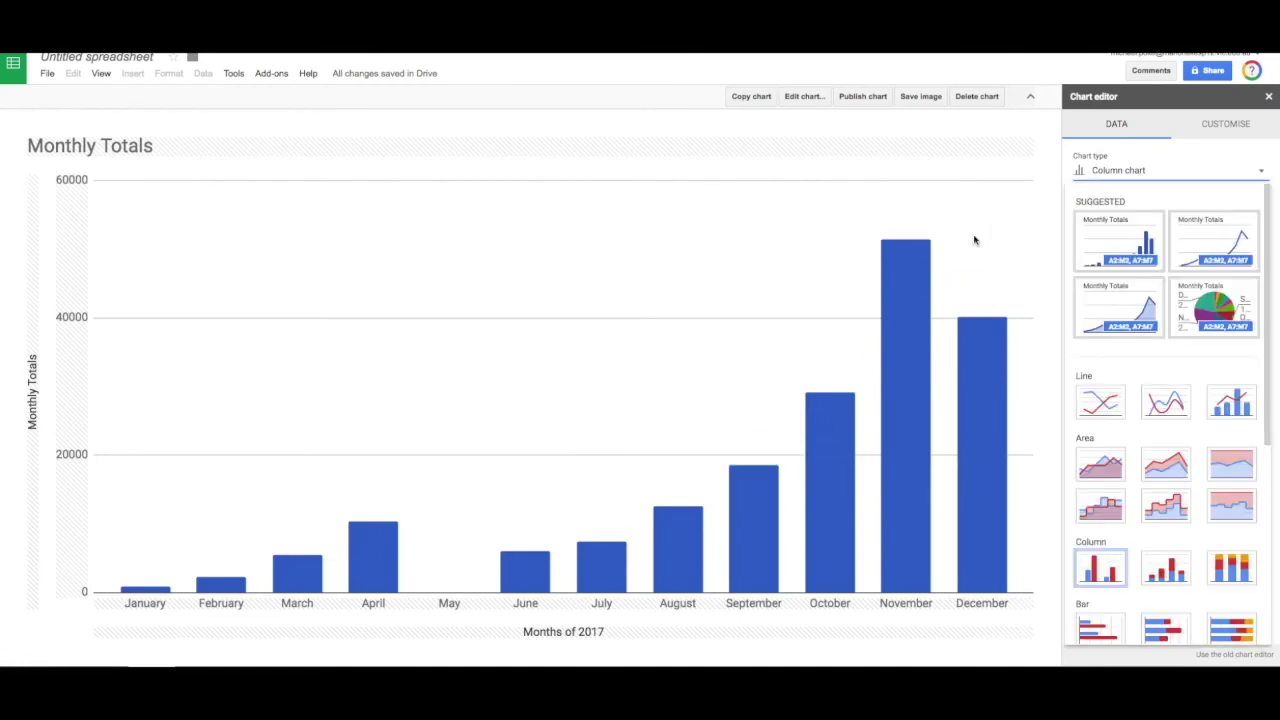
left_click(1221, 244)
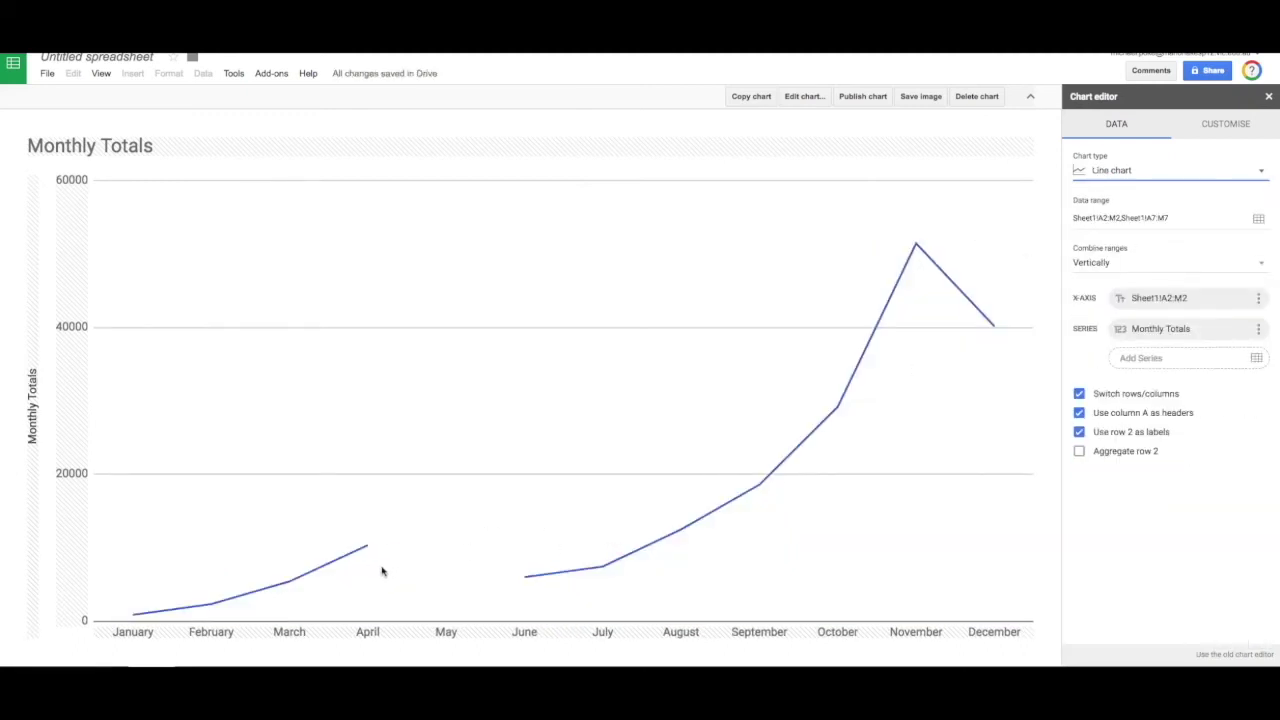
left_click(1191, 168)
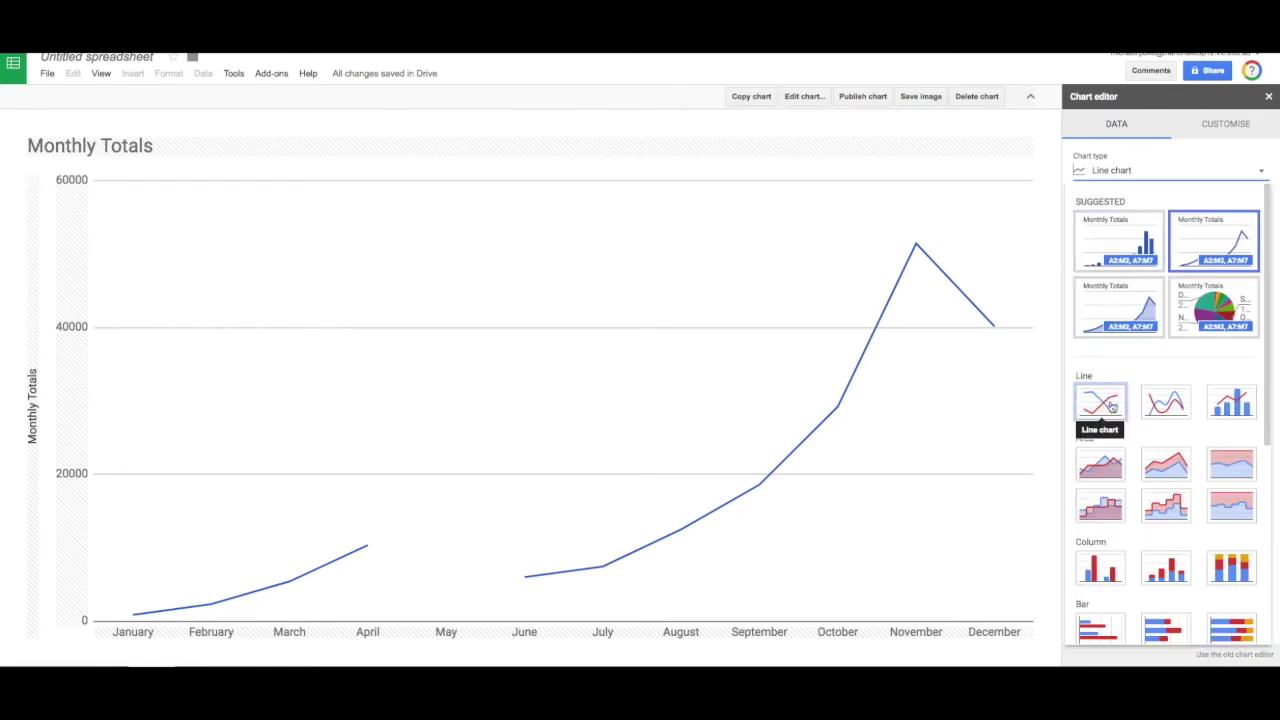
left_click(1152, 410)
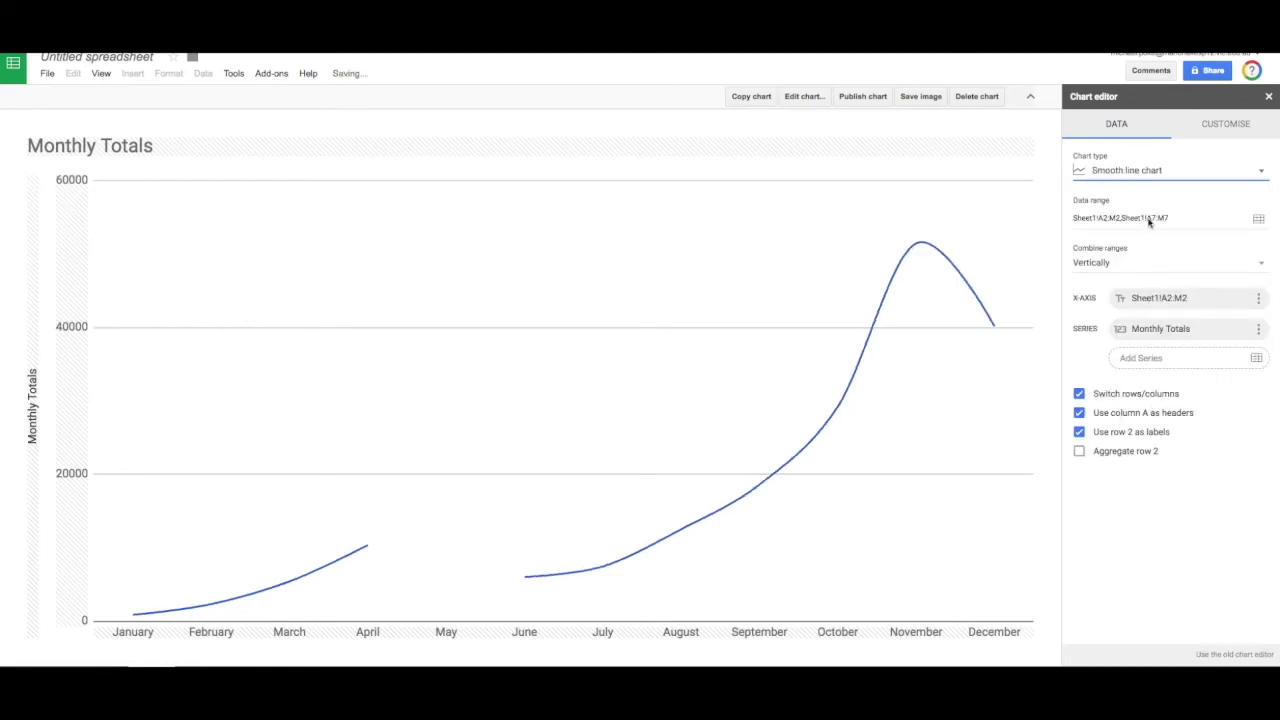
Step: Compare Line and Stepped area types before setting Smooth line chart again
left_click(1148, 170)
left_click(1099, 410)
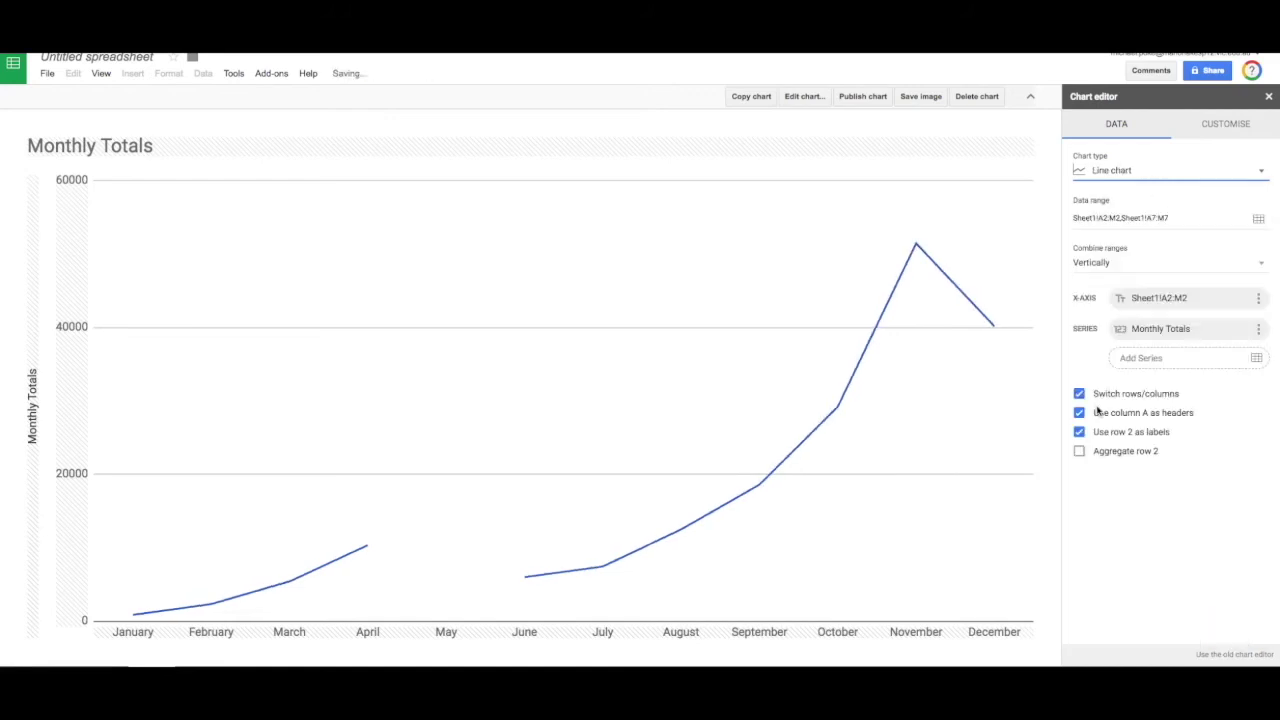
left_click(1146, 171)
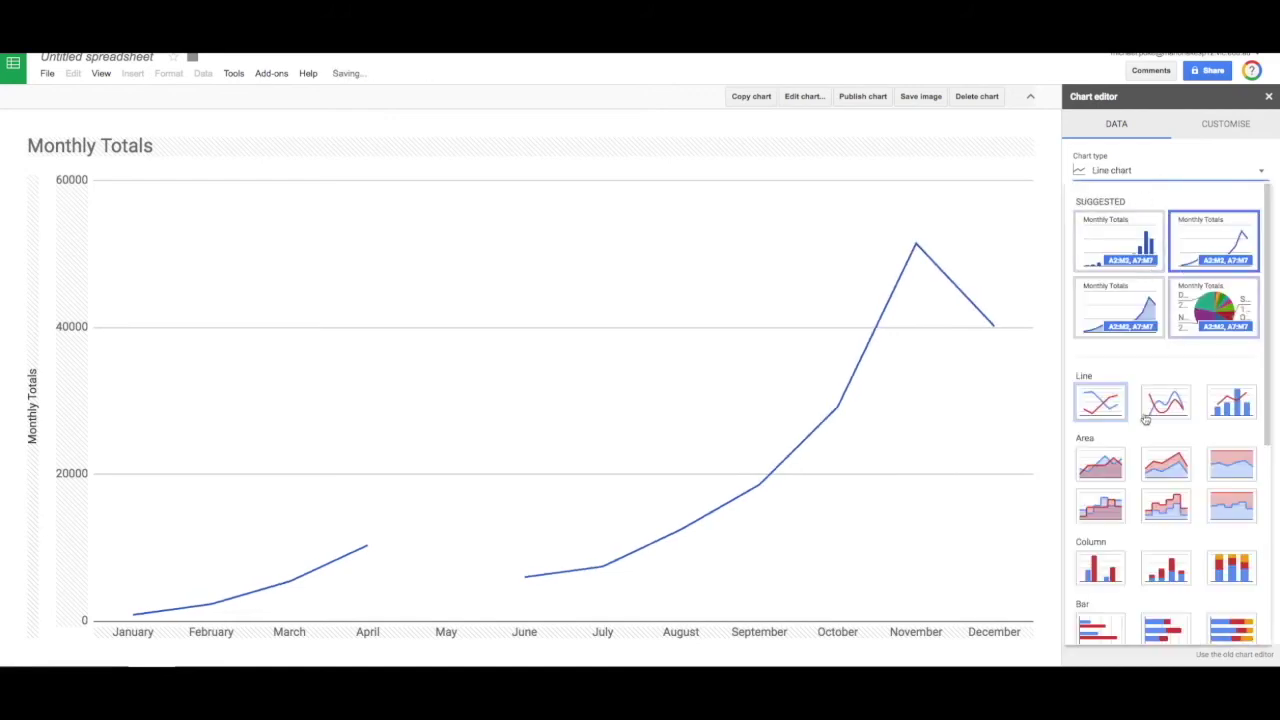
left_click(1103, 508)
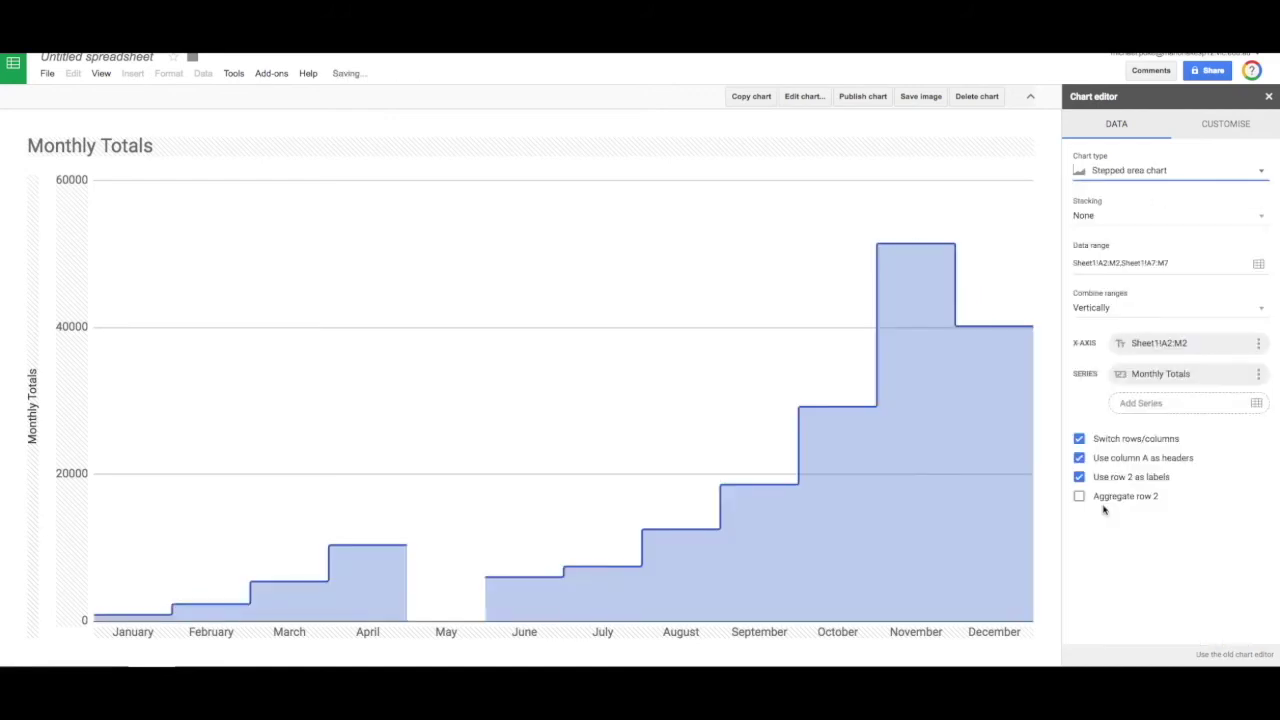
left_click(1120, 172)
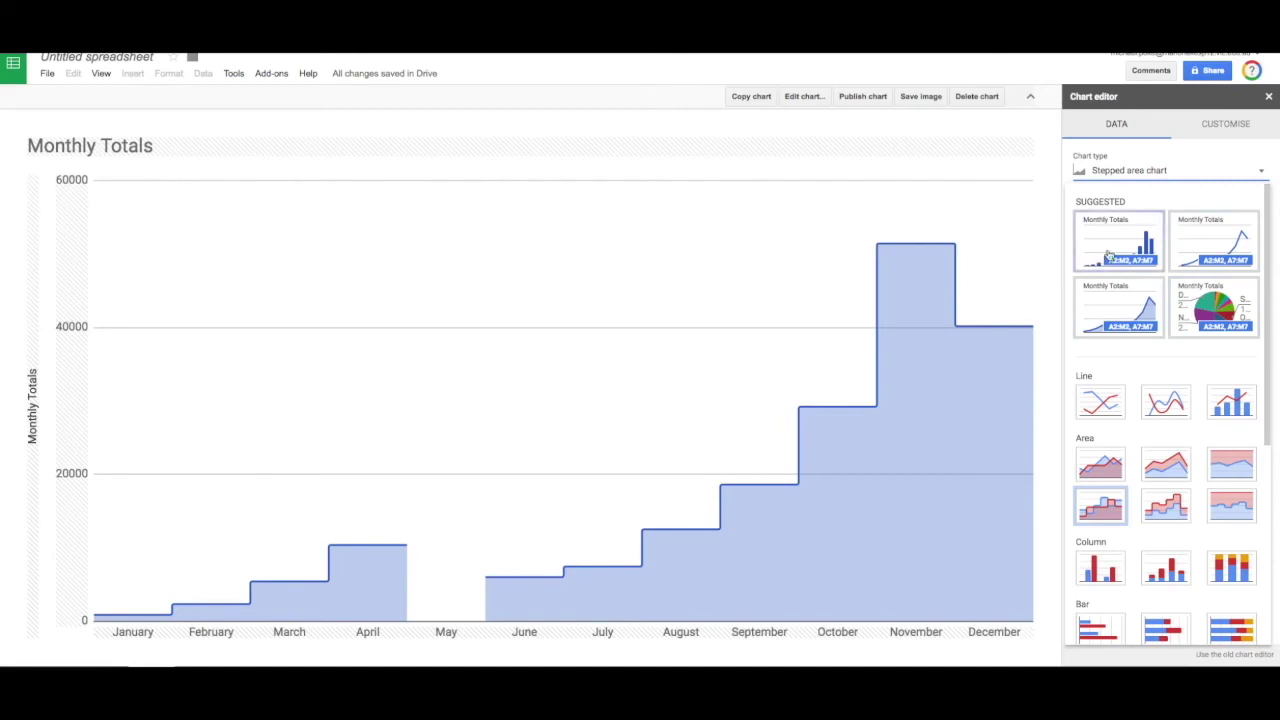
left_click(1232, 243)
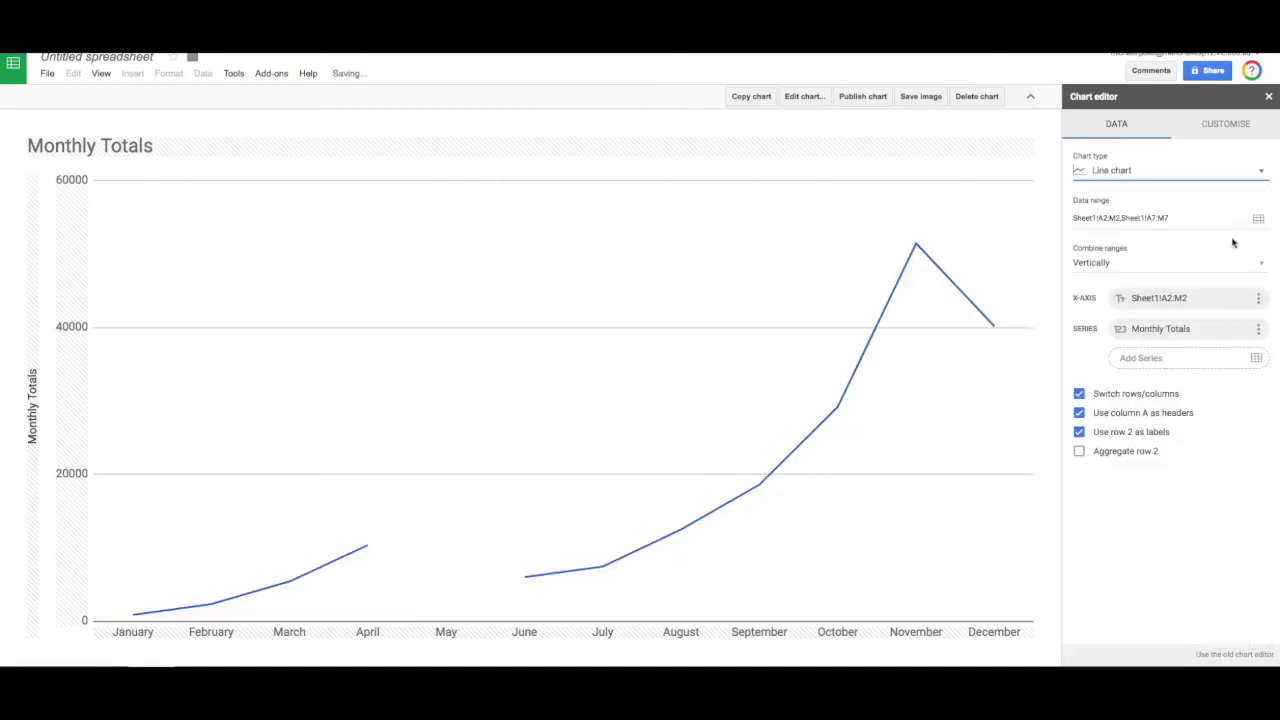
left_click(1156, 174)
left_click(1165, 410)
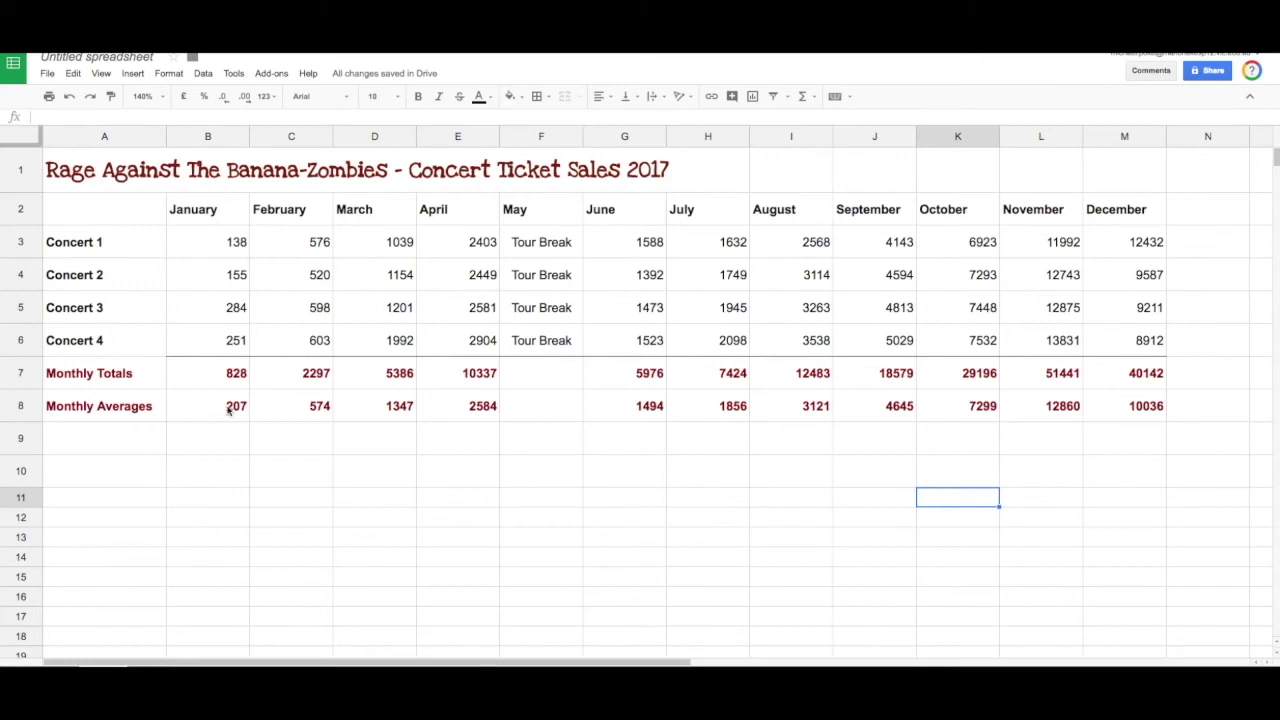
Step: Select month headers B2:M2 plus averages B8:M8 and insert a column chart
left_click(229, 409)
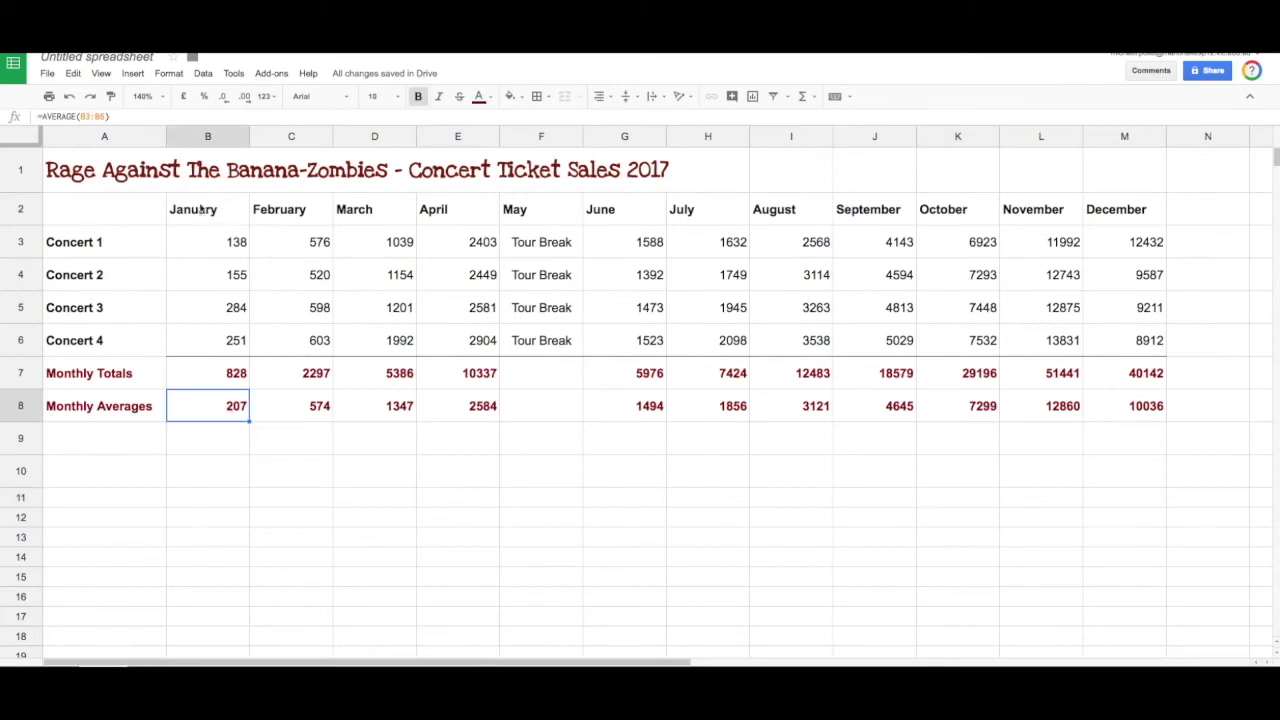
left_click_drag(198, 210, 1112, 210)
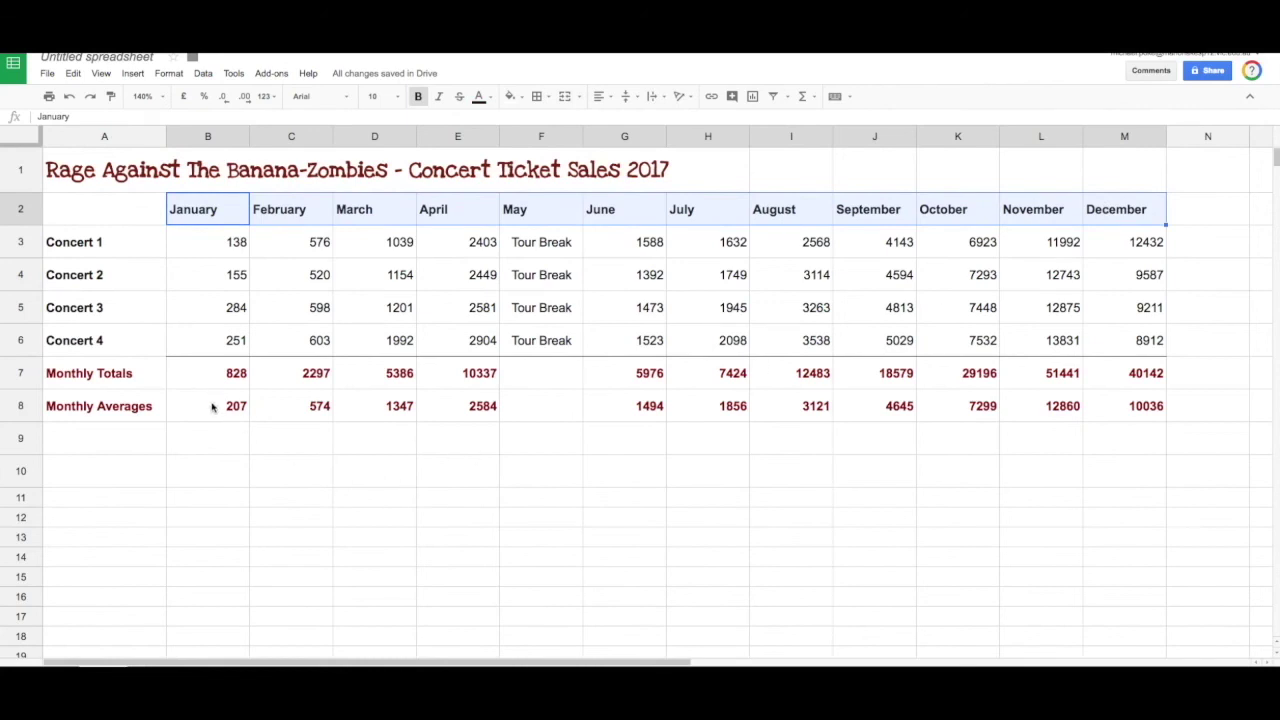
left_click_drag(211, 407, 1107, 413)
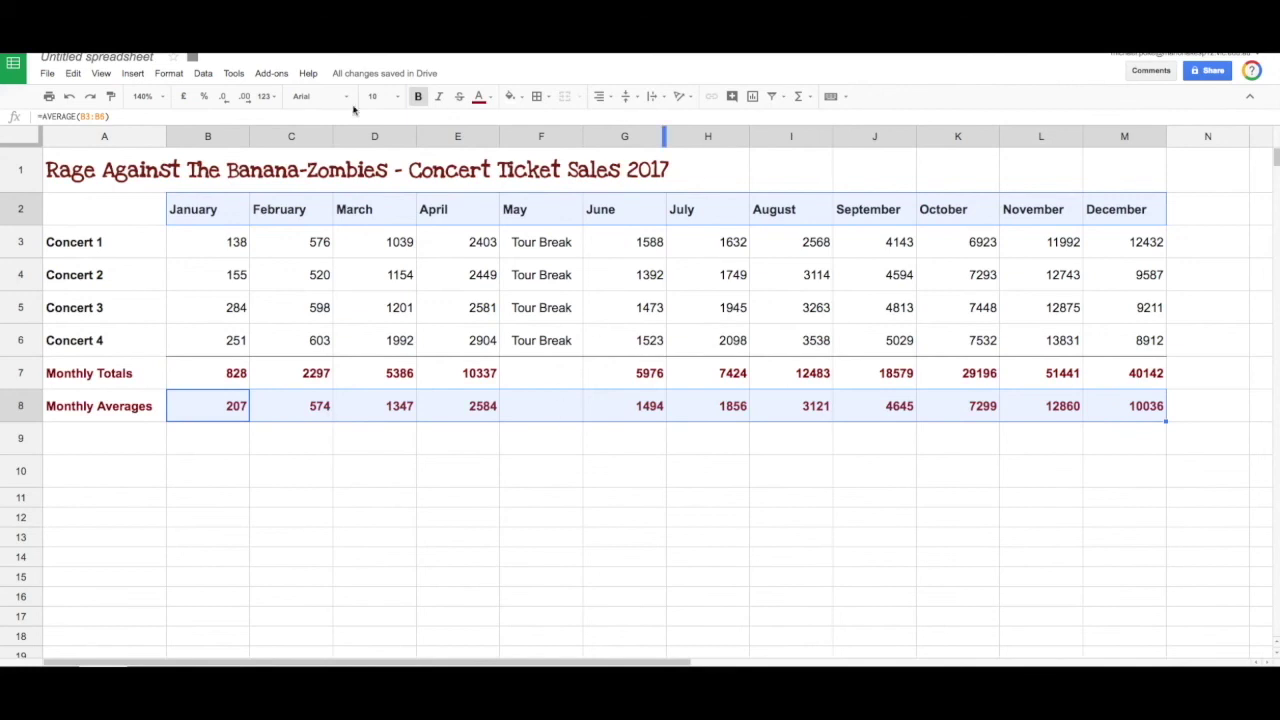
left_click(132, 73)
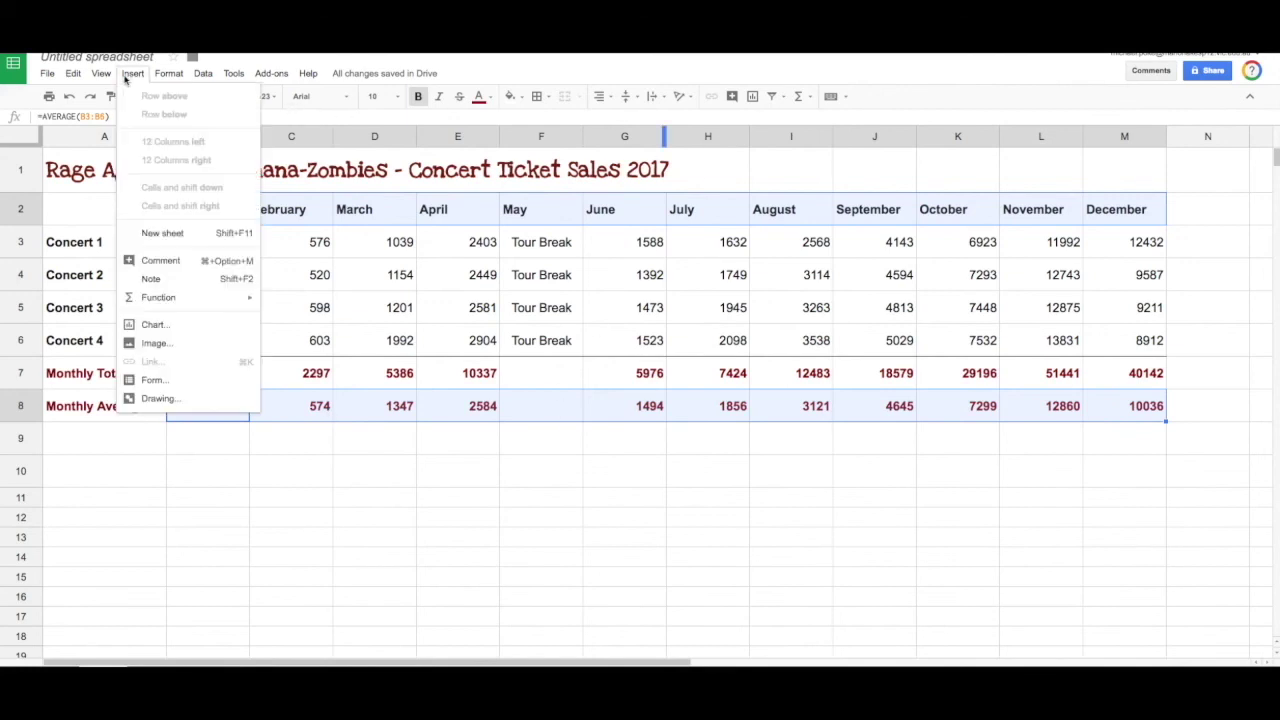
left_click(152, 325)
left_click(914, 324)
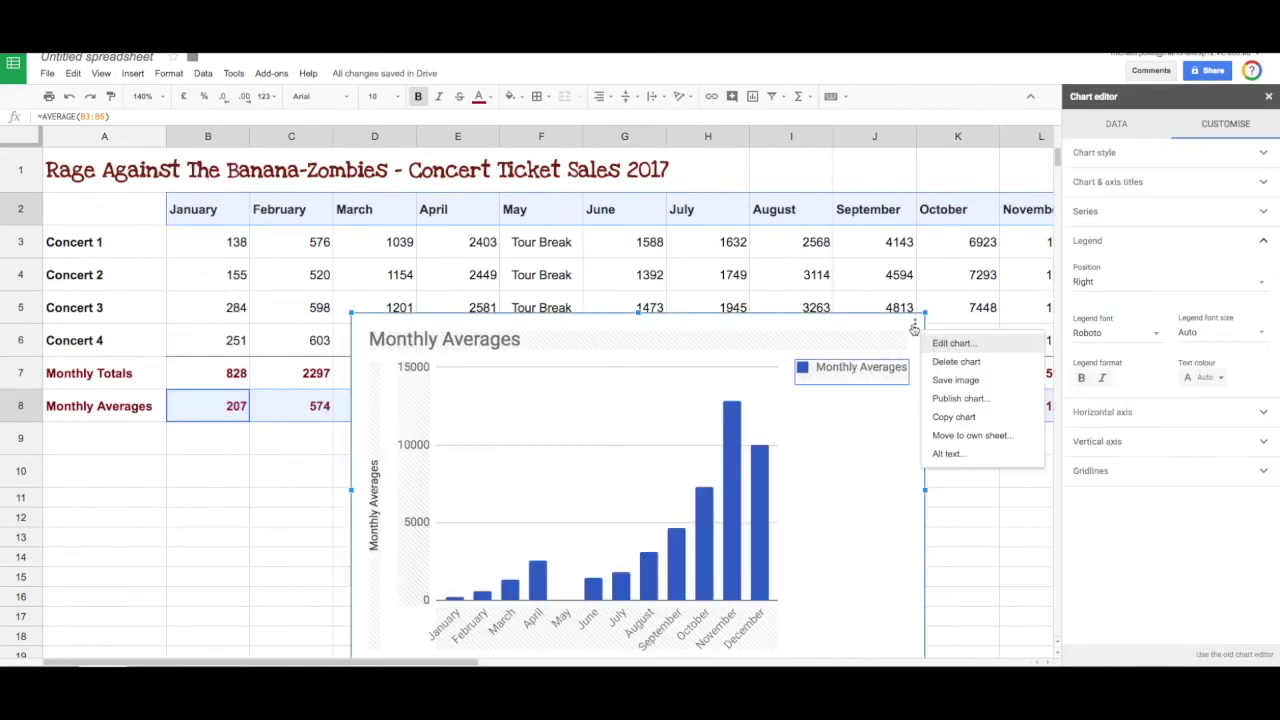
Step: Send the averages chart to its own sheet and switch its type to Smooth line chart
left_click(970, 435)
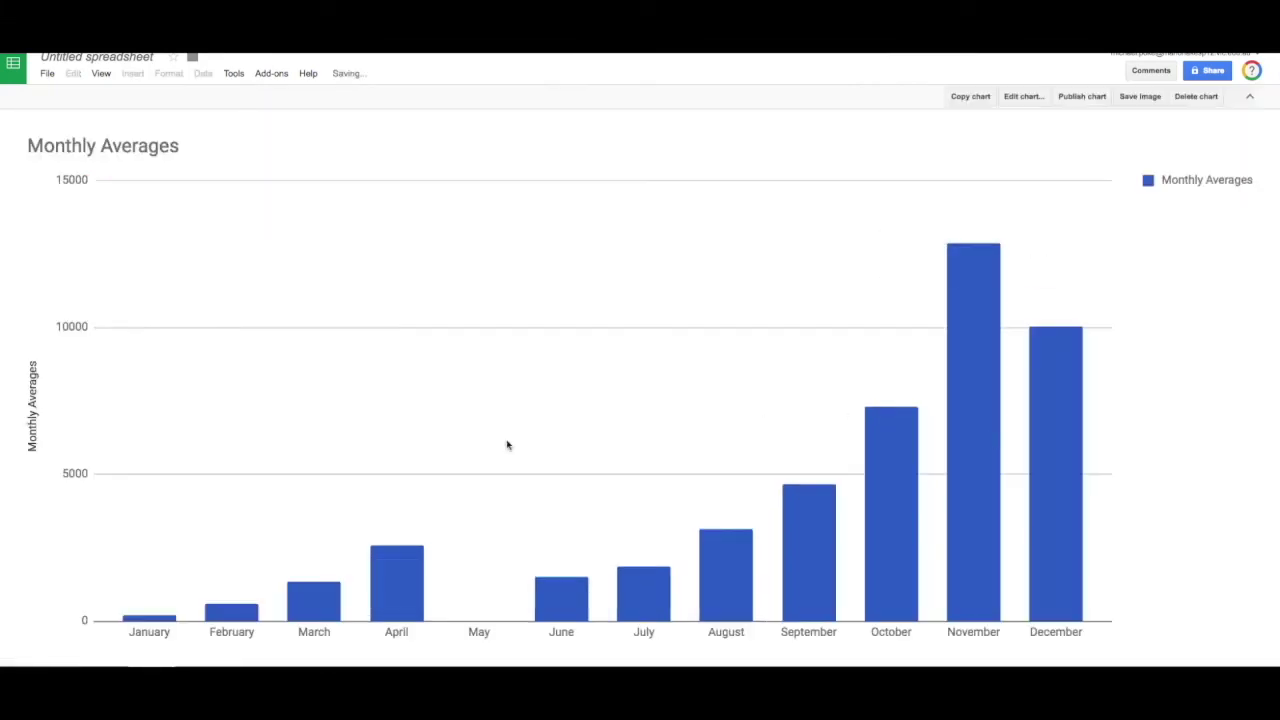
left_click(1021, 97)
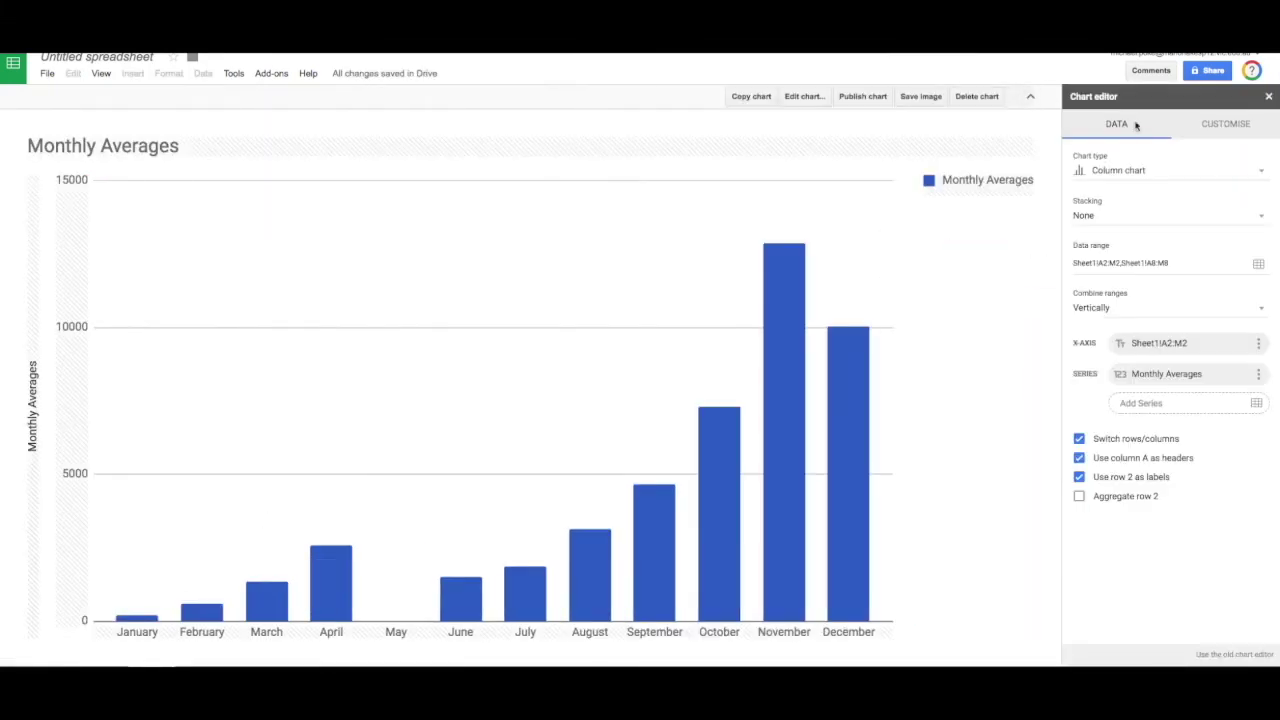
left_click(1137, 171)
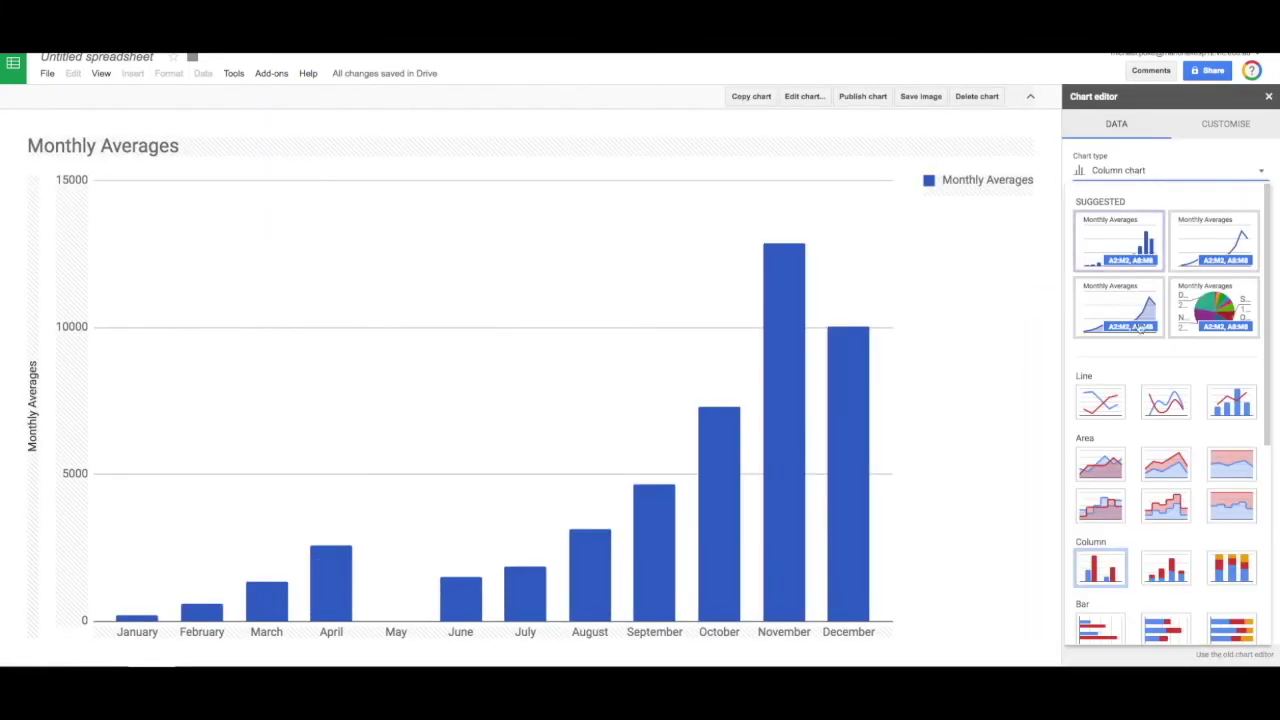
left_click(1168, 407)
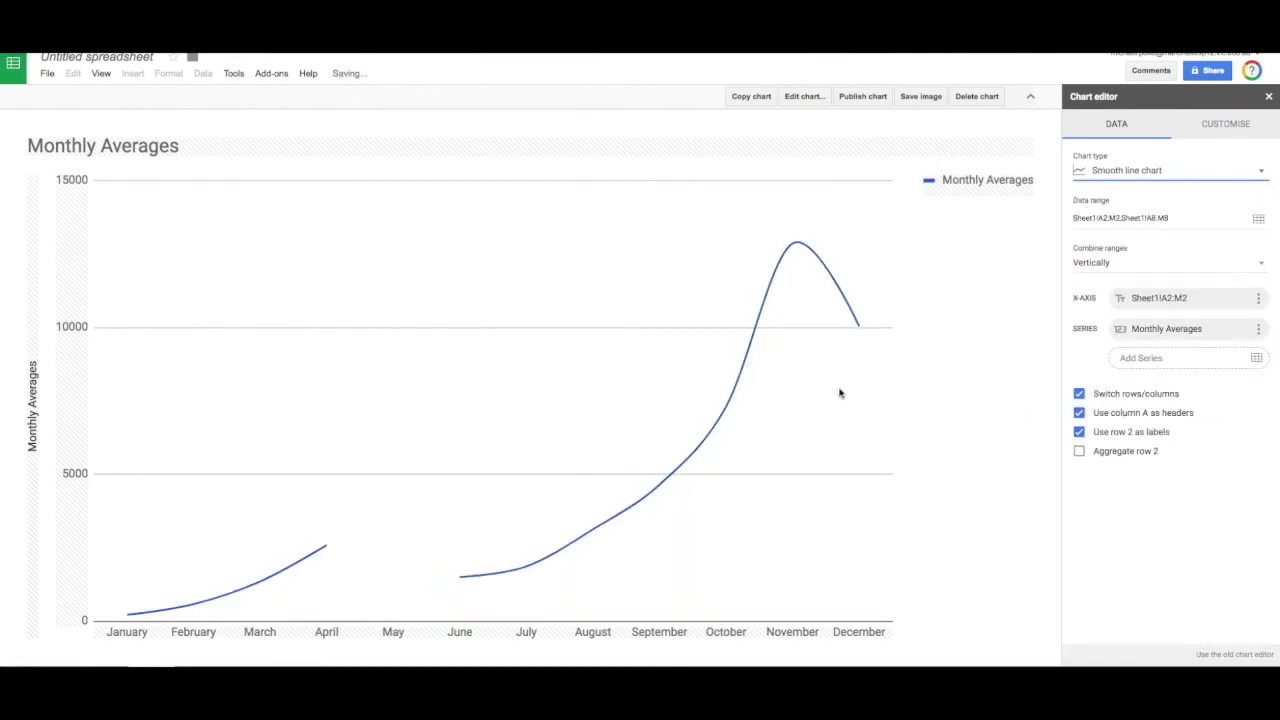